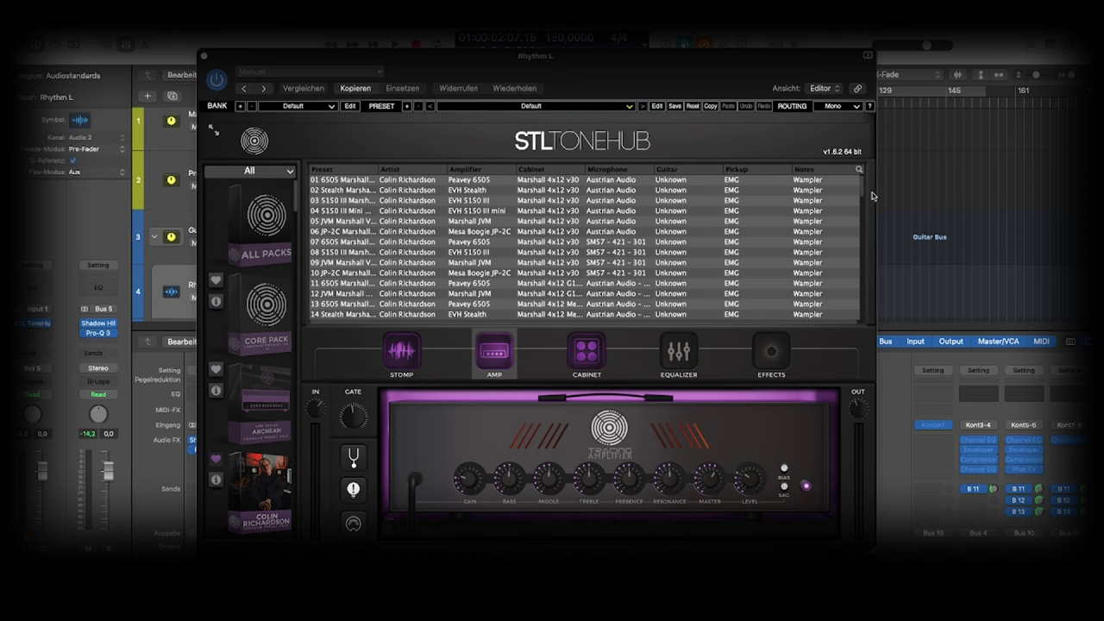
Look through the whole preset list from 01 to 90 and sort it by amplifier.
{"action": "left_click_drag", "start_coordinate": [864, 189], "coordinate": [873, 340]}
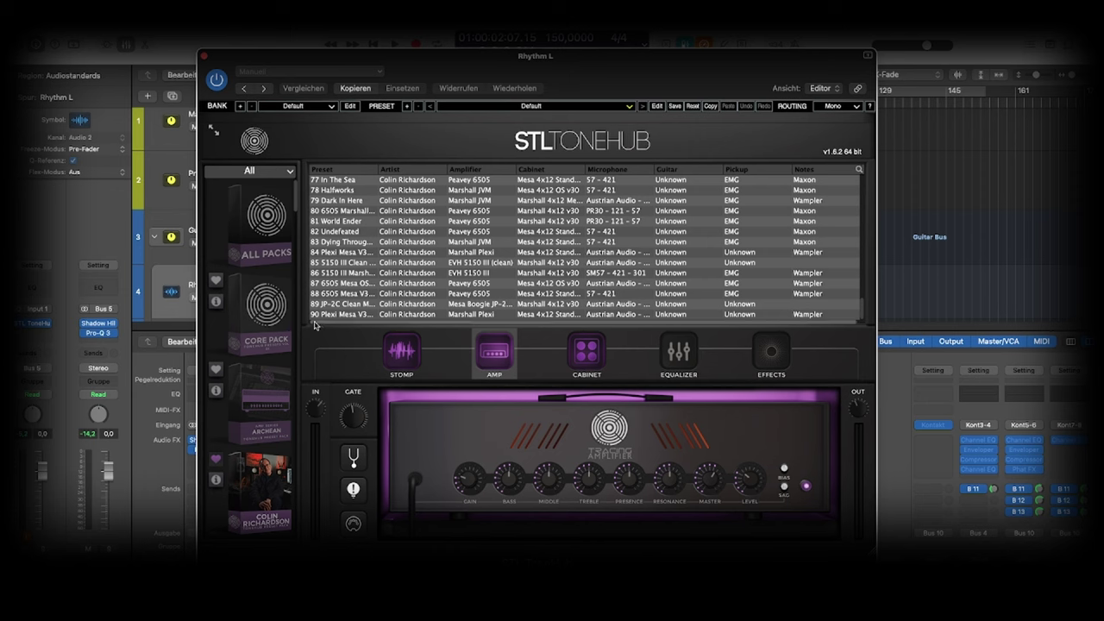
{"action": "left_click_drag", "start_coordinate": [860, 317], "coordinate": [856, 178]}
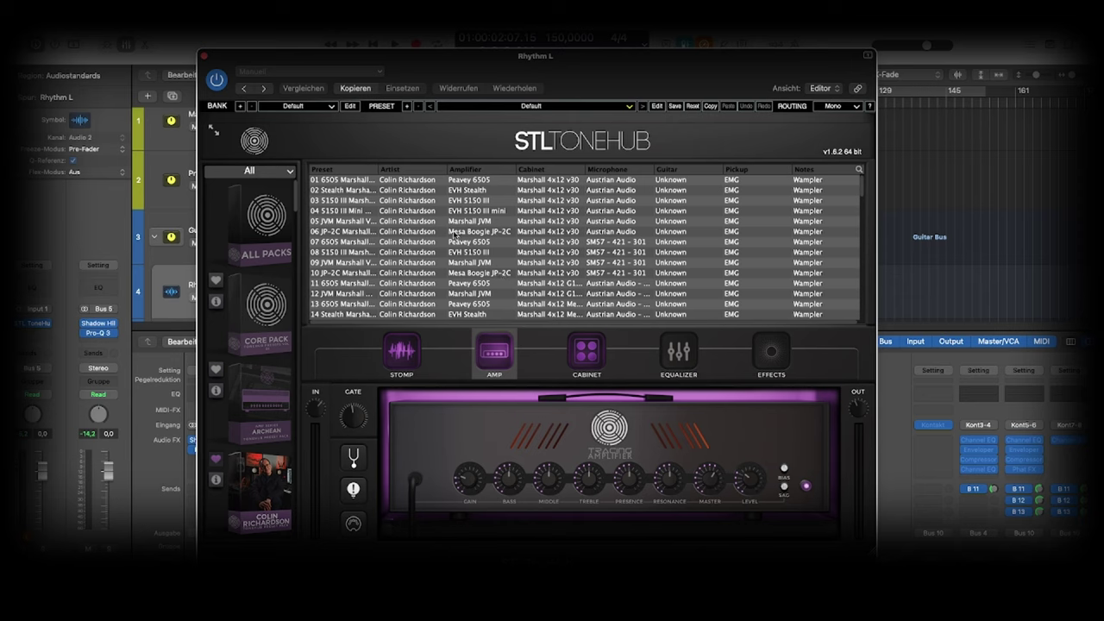
{"action": "left_click", "coordinate": [465, 170]}
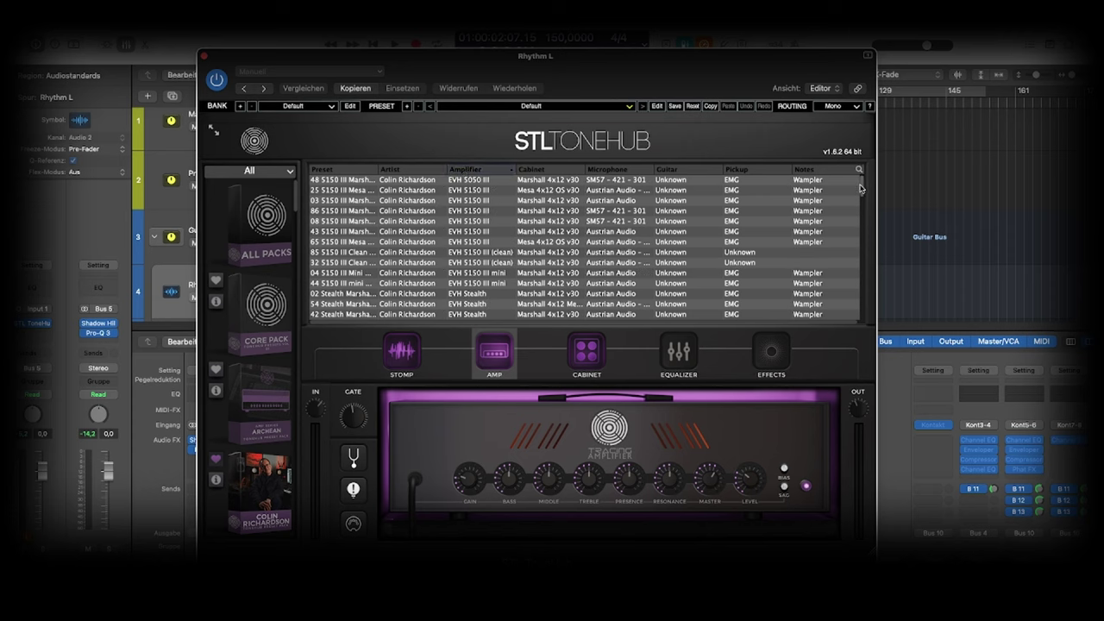
Examine the amplifier-sorted preset list, comparing the amplifier models and their cabinet, microphone and pickup combinations.
{"action": "scroll", "coordinate": [862, 193], "scroll_direction": "down", "scroll_amount": 3}
{"action": "left_click_drag", "start_coordinate": [861, 194], "coordinate": [862, 266]}
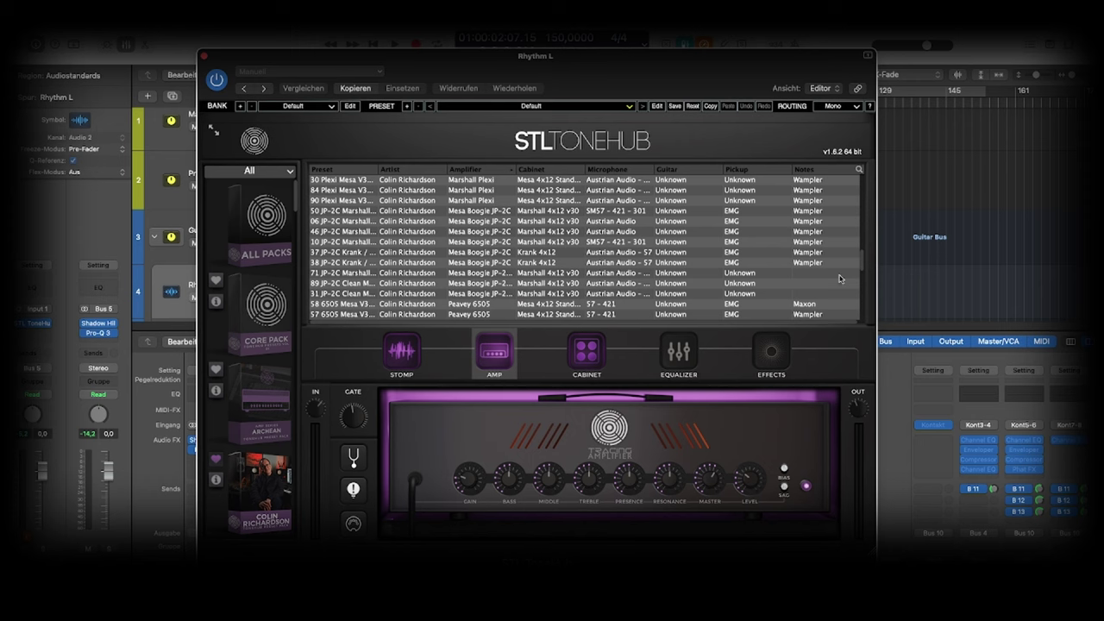
{"action": "scroll", "coordinate": [863, 275], "scroll_direction": "down", "scroll_amount": 3}
{"action": "left_click_drag", "start_coordinate": [863, 275], "coordinate": [872, 186]}
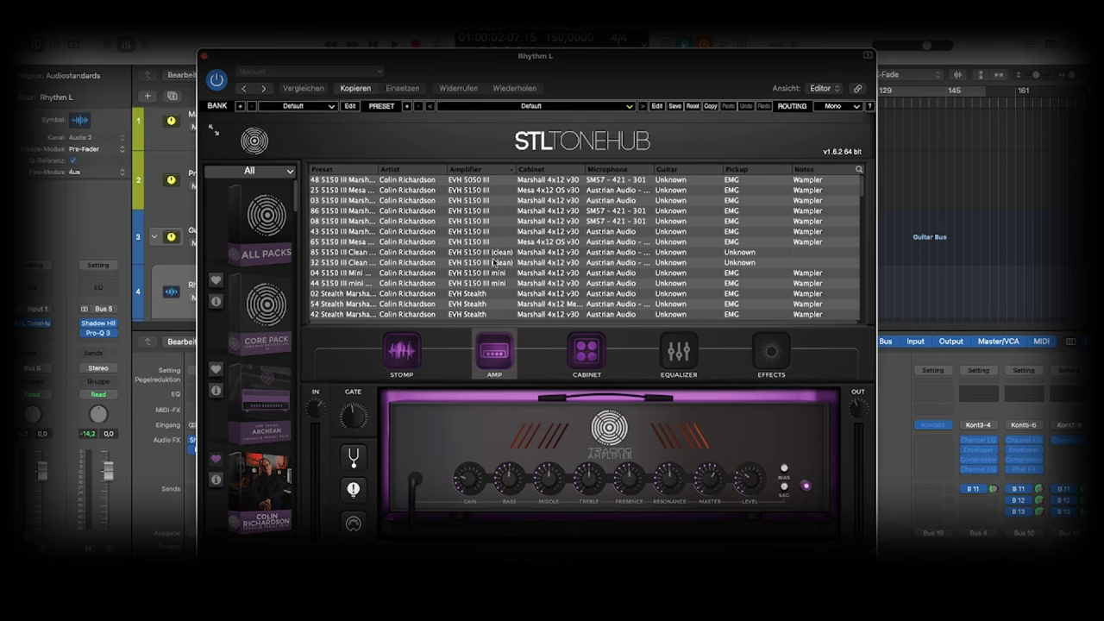
{"action": "scroll", "coordinate": [482, 292], "scroll_direction": "down", "scroll_amount": 1}
{"action": "scroll", "coordinate": [500, 298], "scroll_direction": "up", "scroll_amount": 1}
{"action": "scroll", "coordinate": [564, 252], "scroll_direction": "down", "scroll_amount": 3}
{"action": "scroll", "coordinate": [564, 257], "scroll_direction": "down", "scroll_amount": 2}
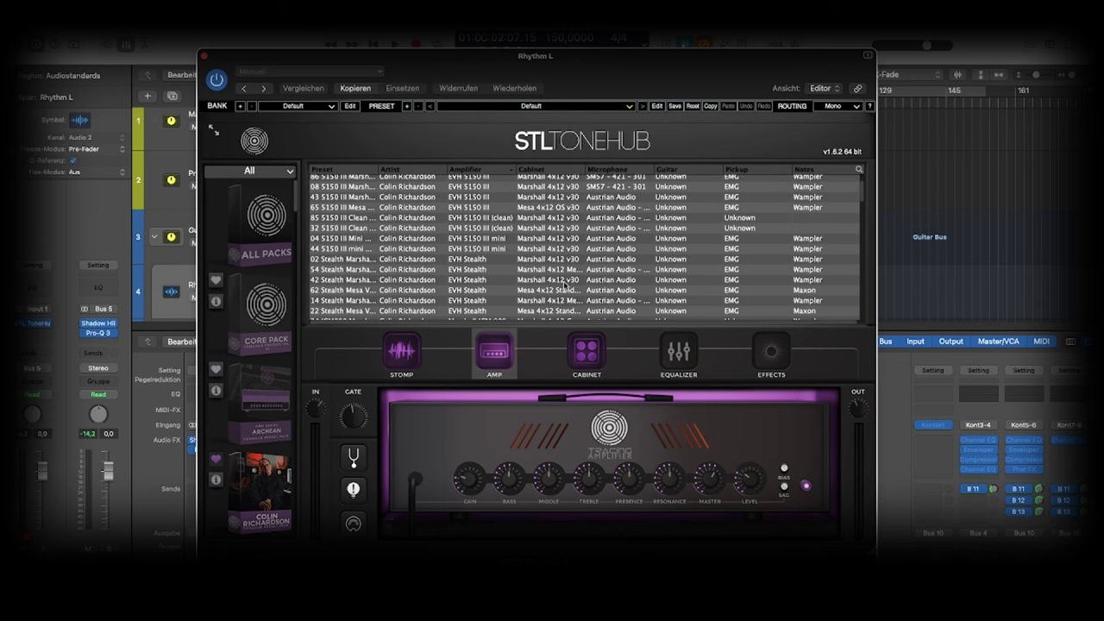
{"action": "scroll", "coordinate": [564, 285], "scroll_direction": "up", "scroll_amount": 3}
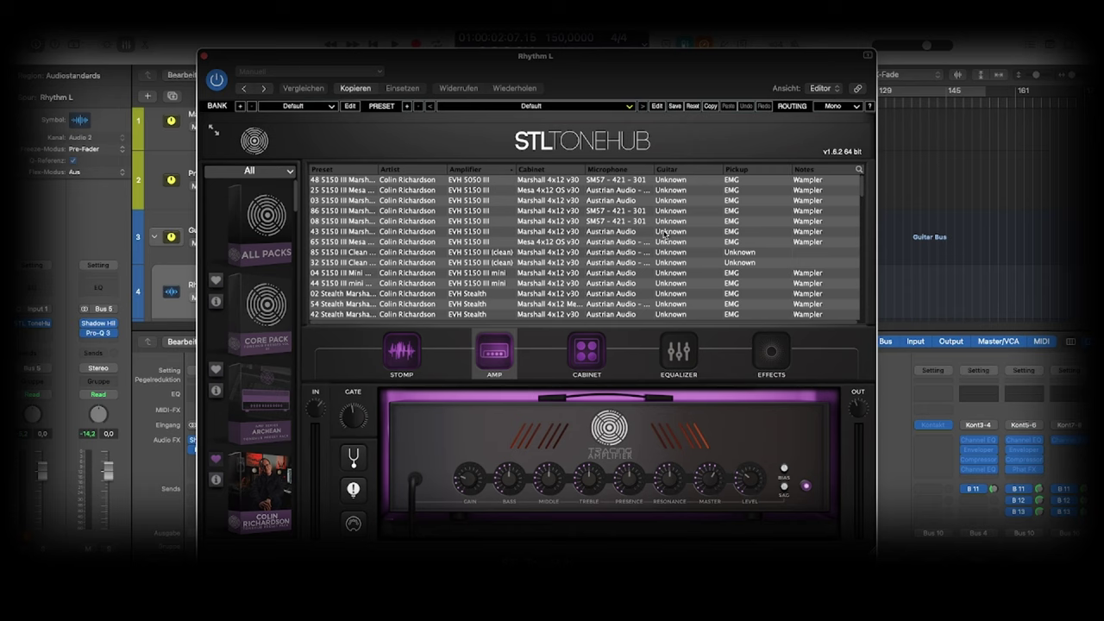
{"action": "scroll", "coordinate": [642, 242], "scroll_direction": "down", "scroll_amount": 1}
{"action": "scroll", "coordinate": [642, 242], "scroll_direction": "down", "scroll_amount": 3}
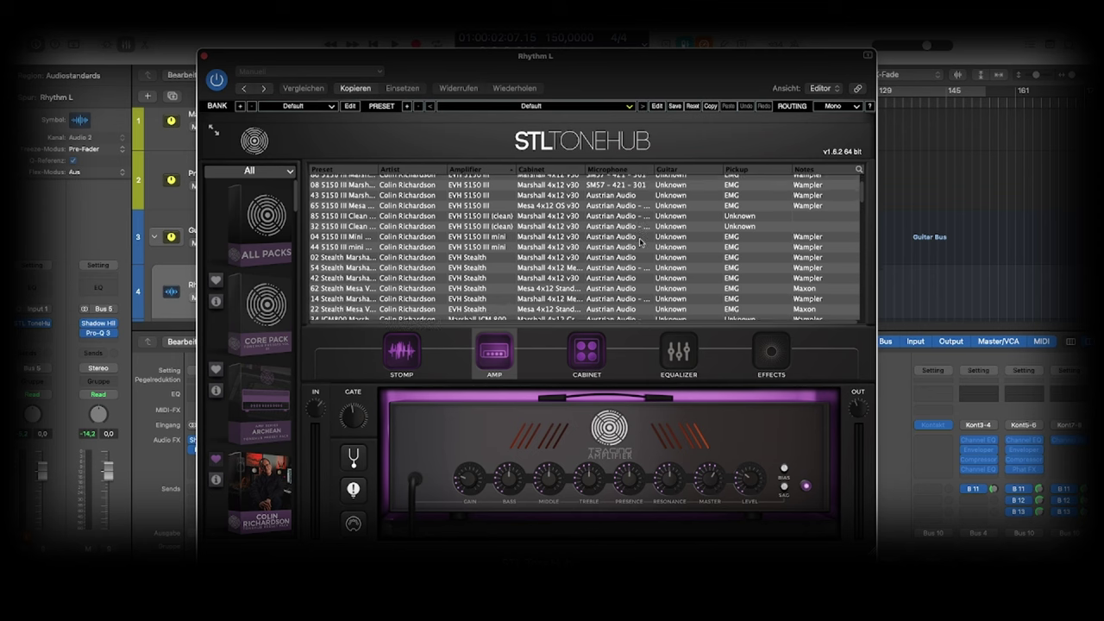
{"action": "scroll", "coordinate": [785, 268], "scroll_direction": "up", "scroll_amount": 4}
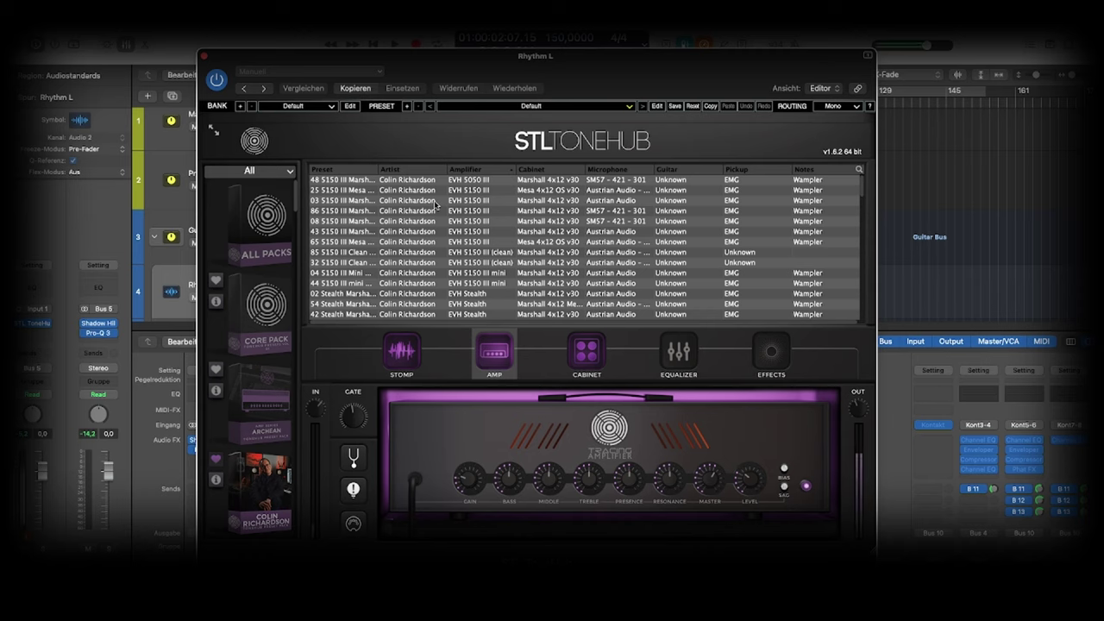
Audition the 5150 III high-gain presets 25, 48, 03, 86, 08, 43 and 65 one after another.
{"action": "left_click", "coordinate": [361, 189]}
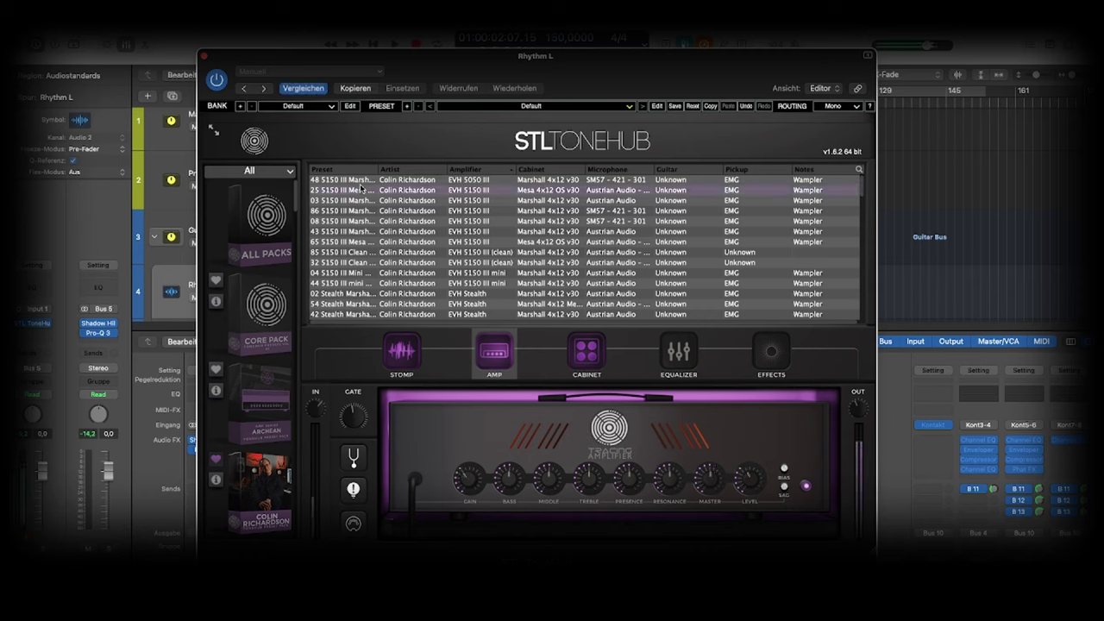
{"action": "left_click", "coordinate": [364, 183]}
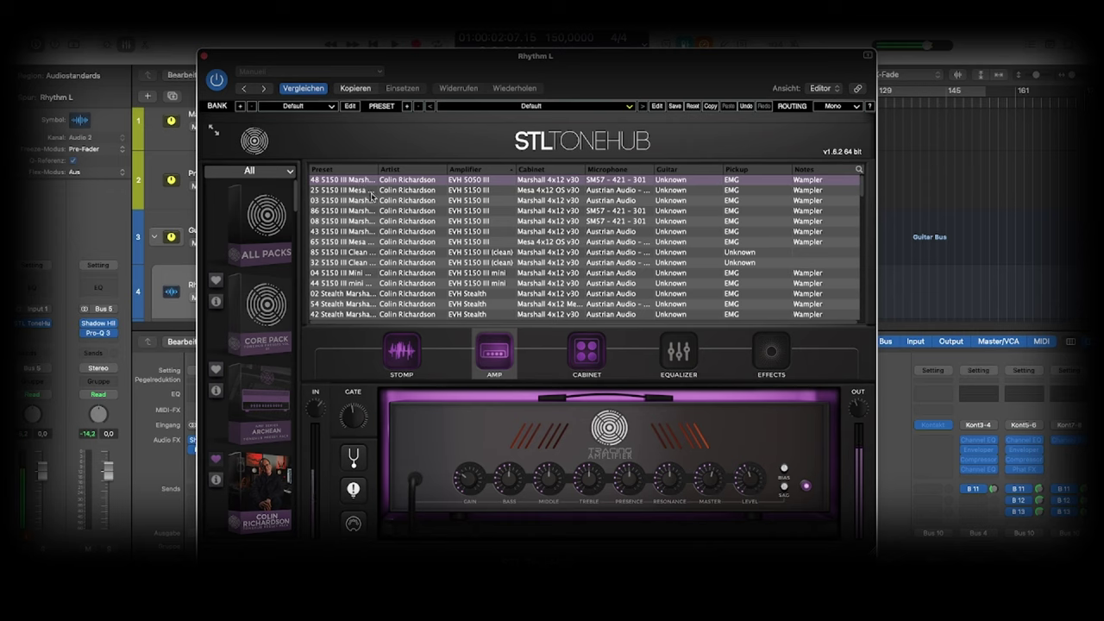
{"action": "left_click", "coordinate": [368, 193]}
{"action": "left_click", "coordinate": [360, 201]}
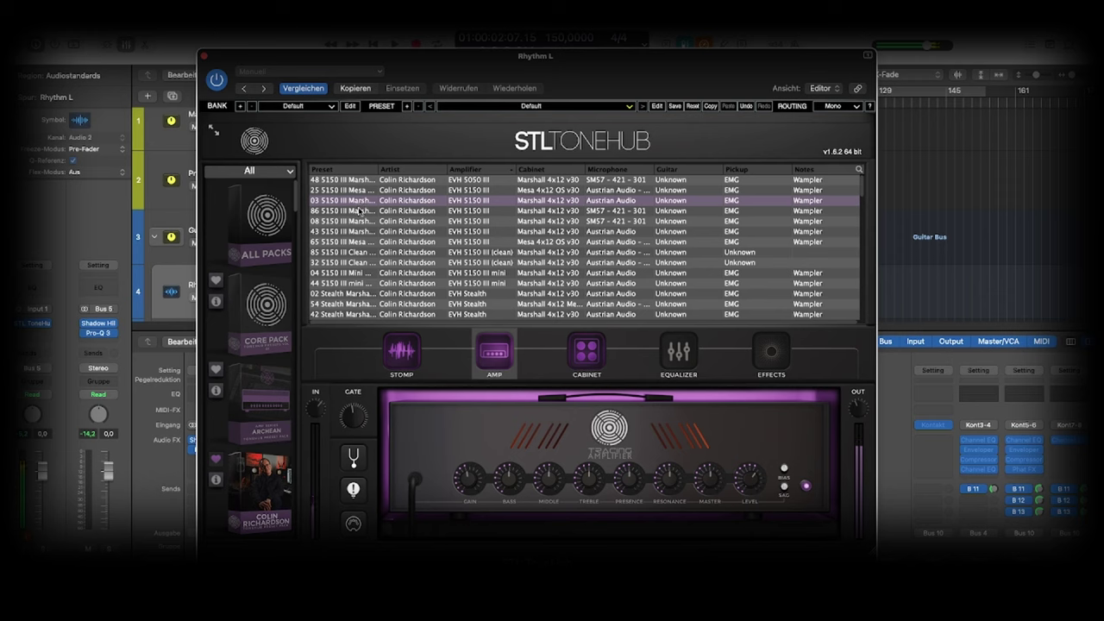
{"action": "left_click", "coordinate": [361, 212]}
{"action": "left_click", "coordinate": [361, 222]}
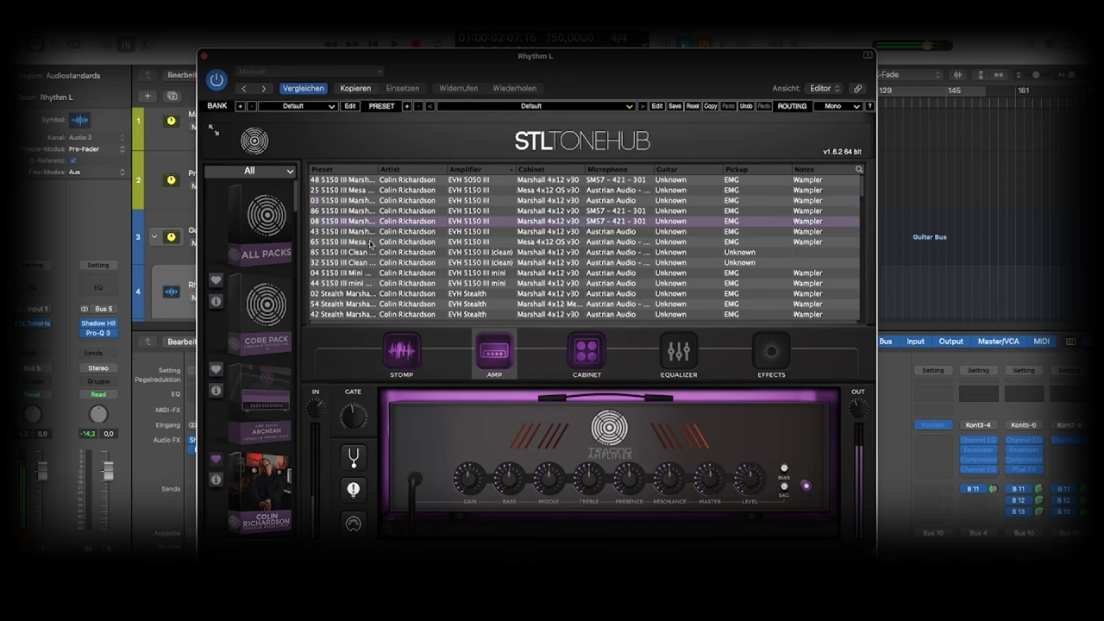
{"action": "left_click", "coordinate": [474, 233]}
{"action": "left_click", "coordinate": [473, 243]}
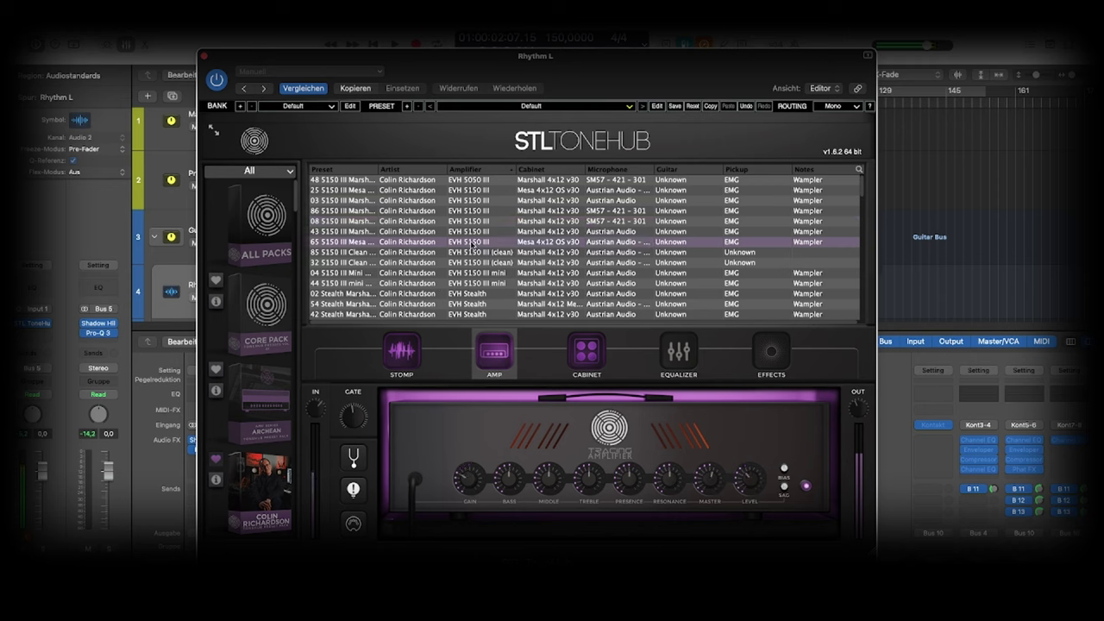
Audition the EVH 5150 III clean presets 85 and 32 and the 5150 III mini presets 04 and 44.
{"action": "left_click", "coordinate": [472, 254]}
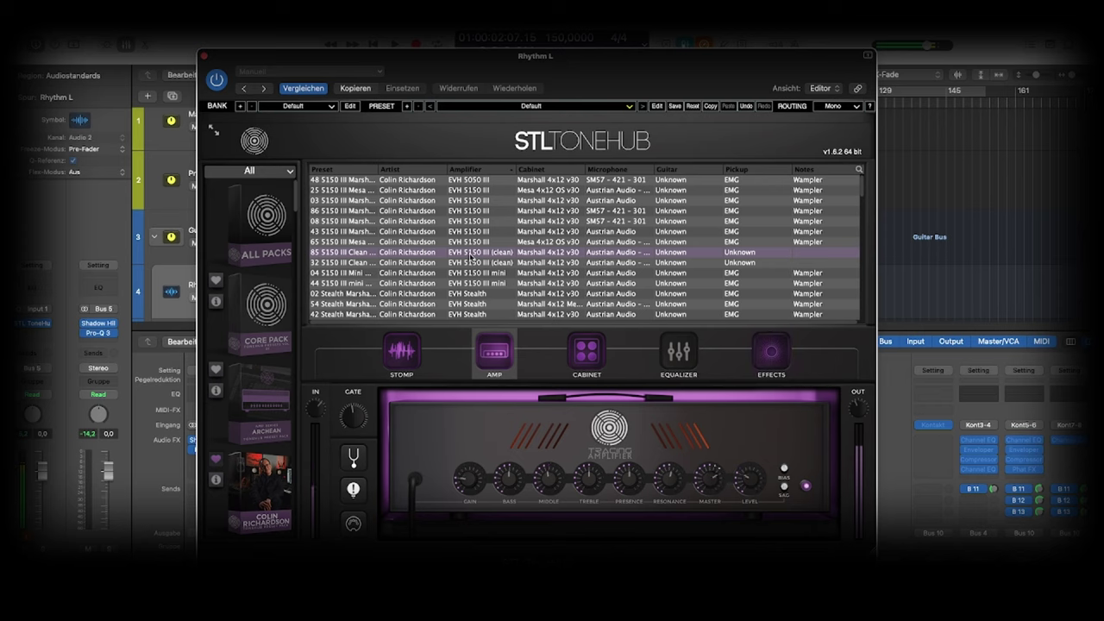
{"action": "left_click", "coordinate": [474, 262]}
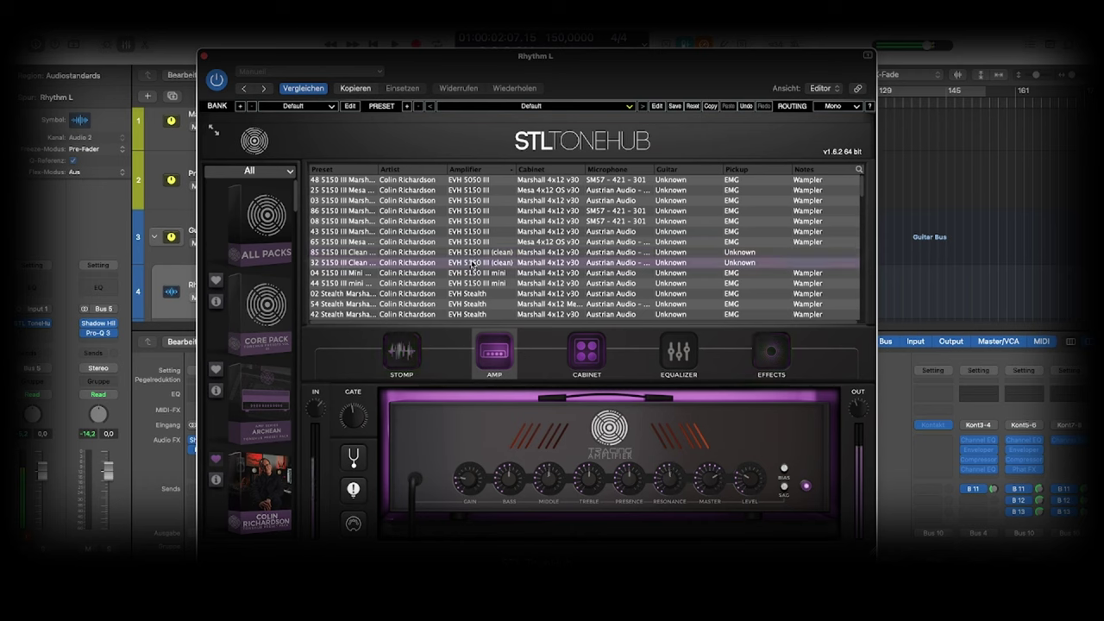
{"action": "left_click", "coordinate": [473, 273]}
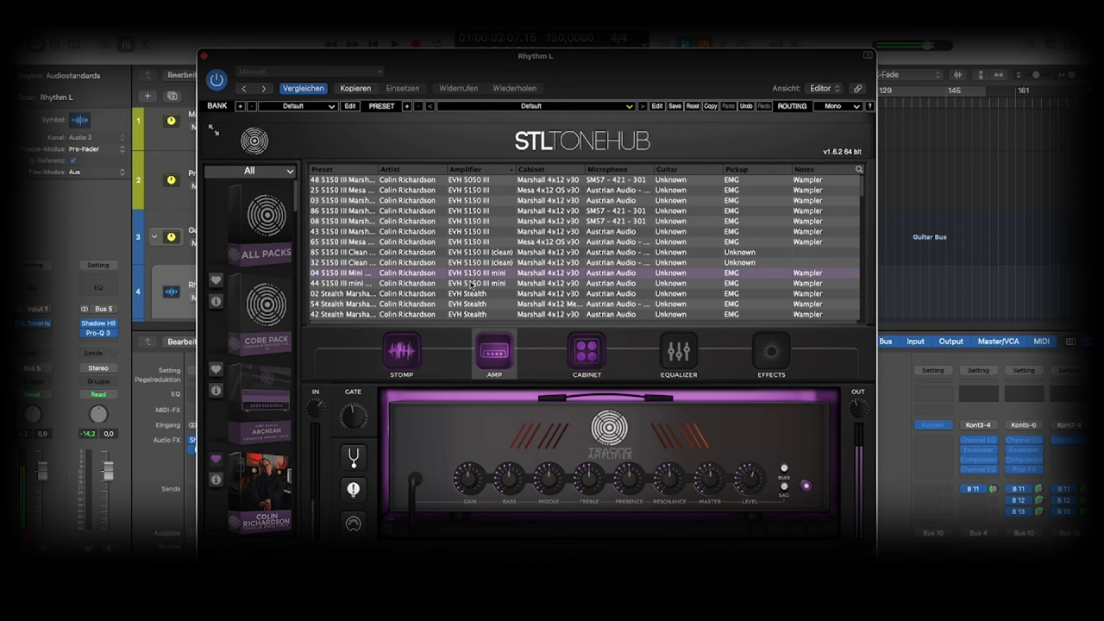
{"action": "left_click", "coordinate": [472, 283]}
Audition the EVH Stealth presets 02, 54, 42, 22, 14 and 62, ending on preset 42.
{"action": "scroll", "coordinate": [472, 284], "scroll_direction": "down", "scroll_amount": 1}
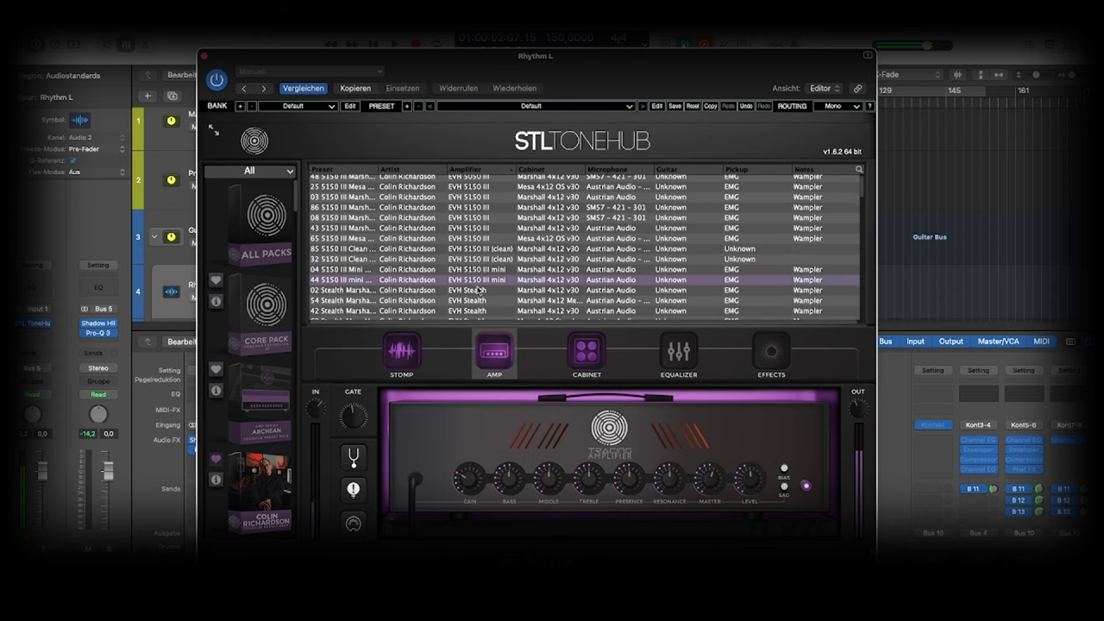
{"action": "left_click", "coordinate": [476, 291]}
{"action": "scroll", "coordinate": [476, 291], "scroll_direction": "down", "scroll_amount": 1}
{"action": "left_click", "coordinate": [476, 294]}
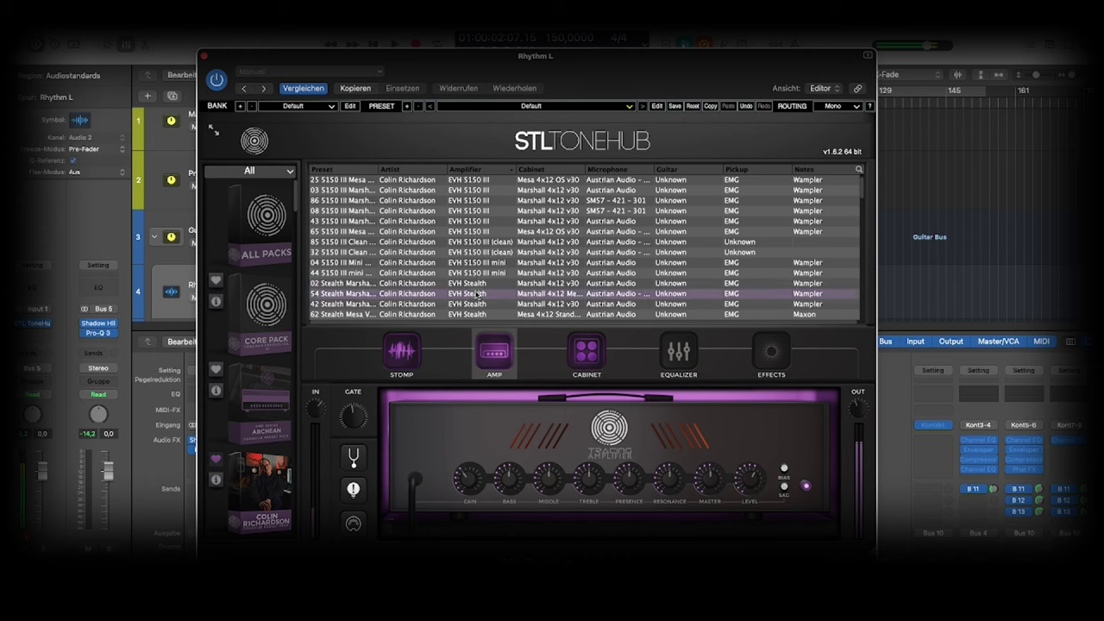
{"action": "scroll", "coordinate": [476, 295], "scroll_direction": "down", "scroll_amount": 1}
{"action": "left_click", "coordinate": [475, 295]}
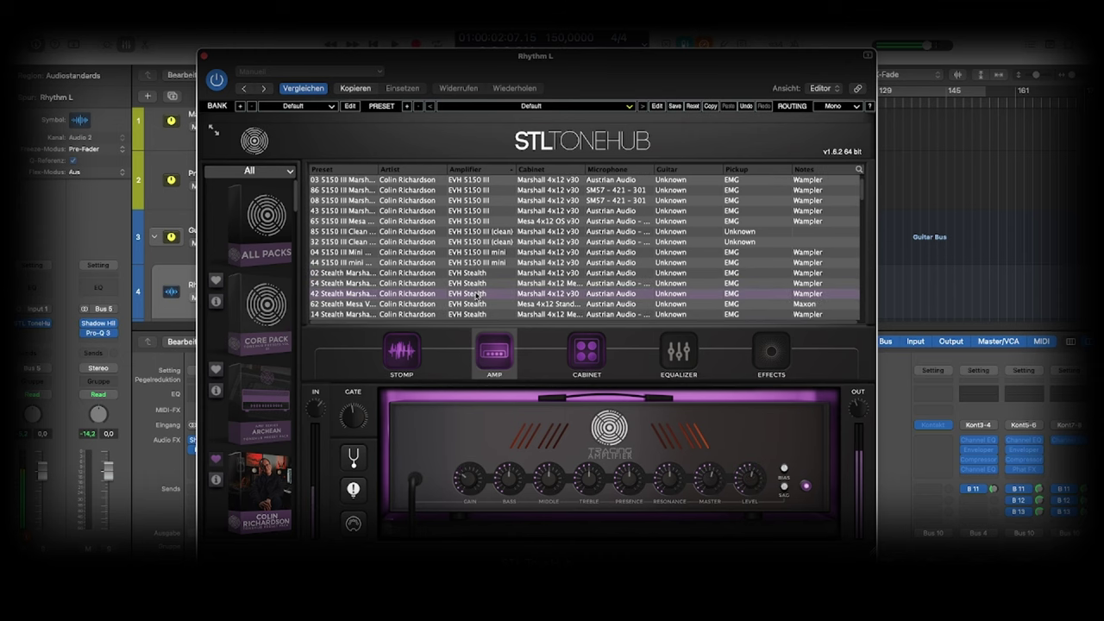
{"action": "scroll", "coordinate": [476, 294], "scroll_direction": "down", "scroll_amount": 2}
{"action": "scroll", "coordinate": [476, 294], "scroll_direction": "down", "scroll_amount": 2}
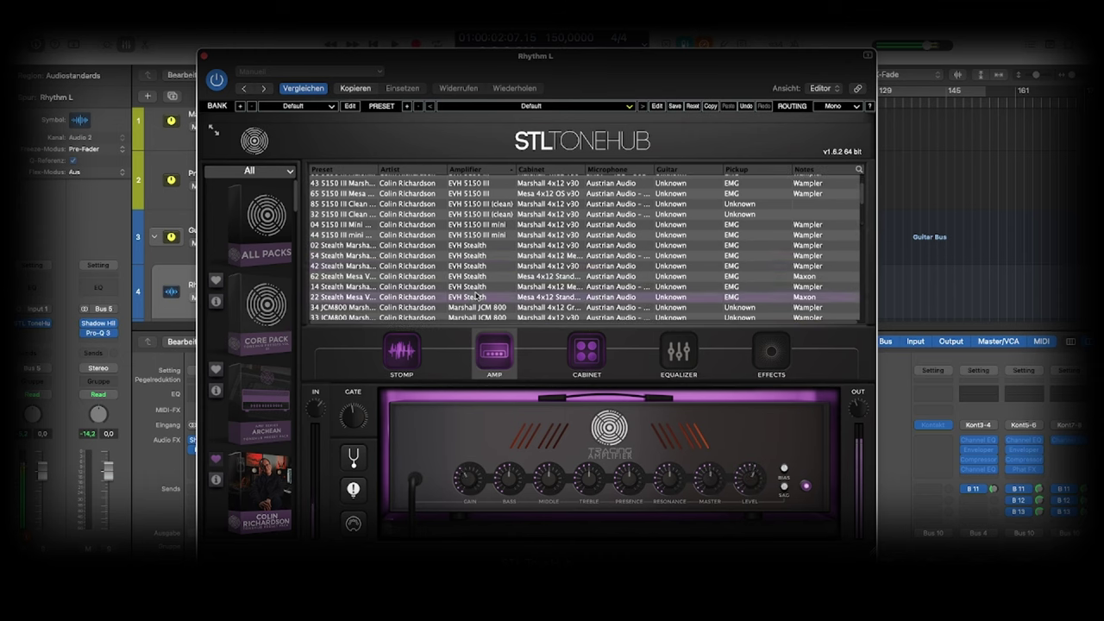
{"action": "left_click", "coordinate": [477, 290]}
{"action": "left_click", "coordinate": [474, 277]}
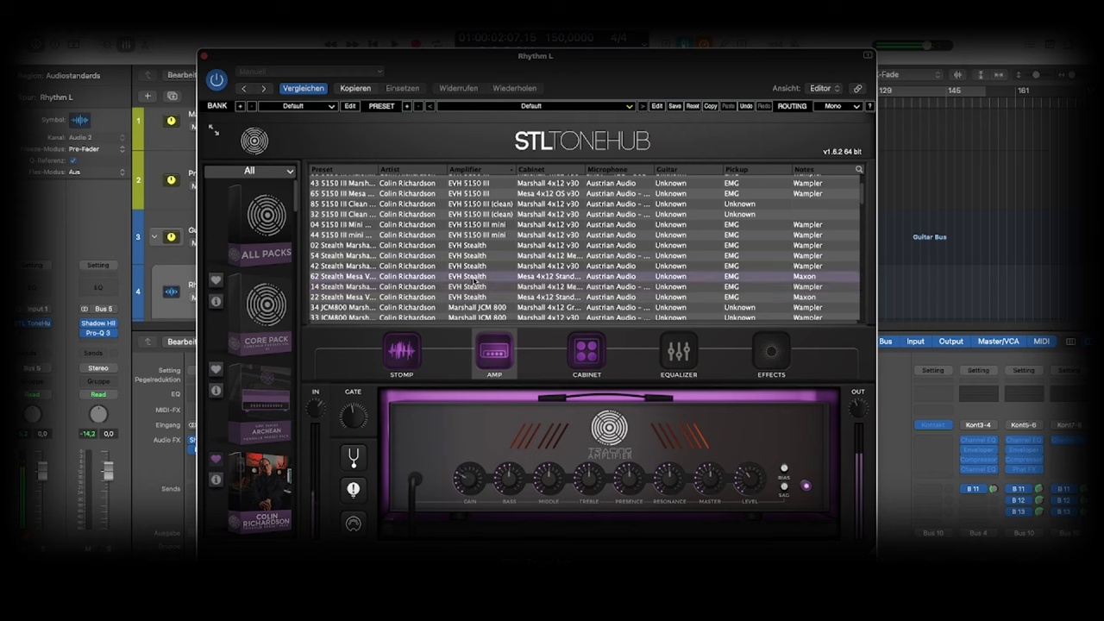
{"action": "left_click", "coordinate": [475, 268]}
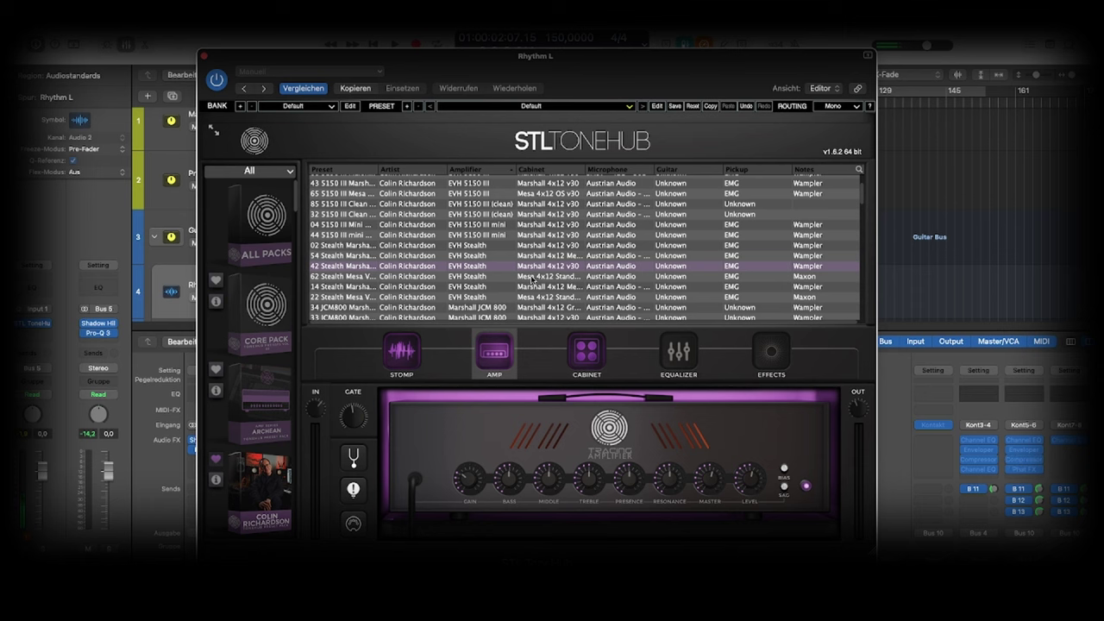
Compare the 5150 III presets 25 and 48 again and finish on preset 03.
{"action": "scroll", "coordinate": [531, 280], "scroll_direction": "up", "scroll_amount": 3}
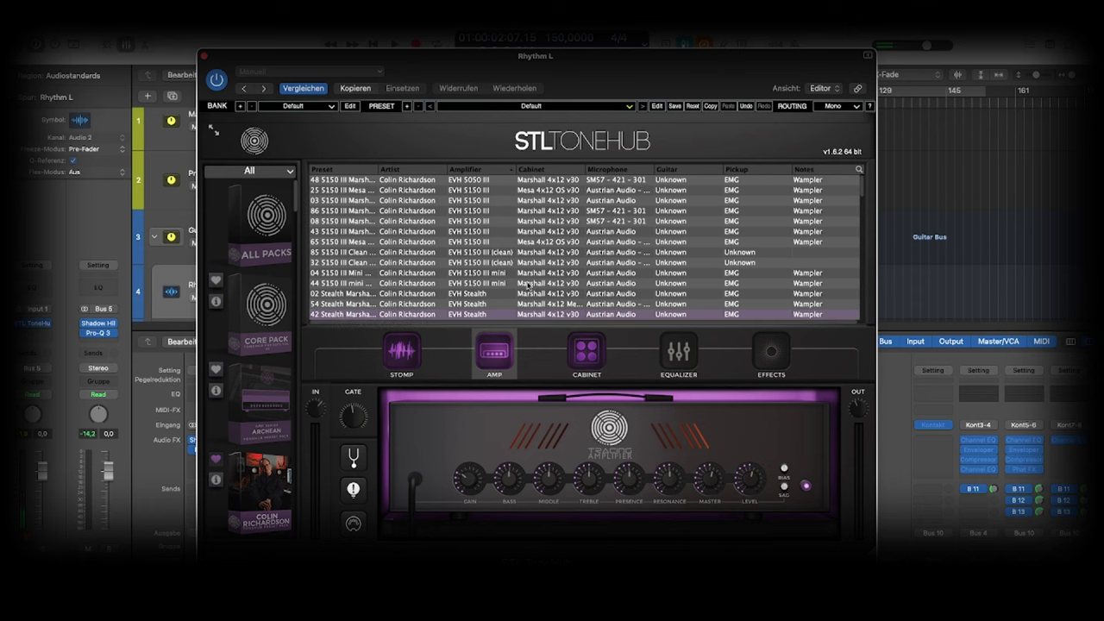
{"action": "left_click", "coordinate": [476, 190]}
{"action": "left_click", "coordinate": [480, 180]}
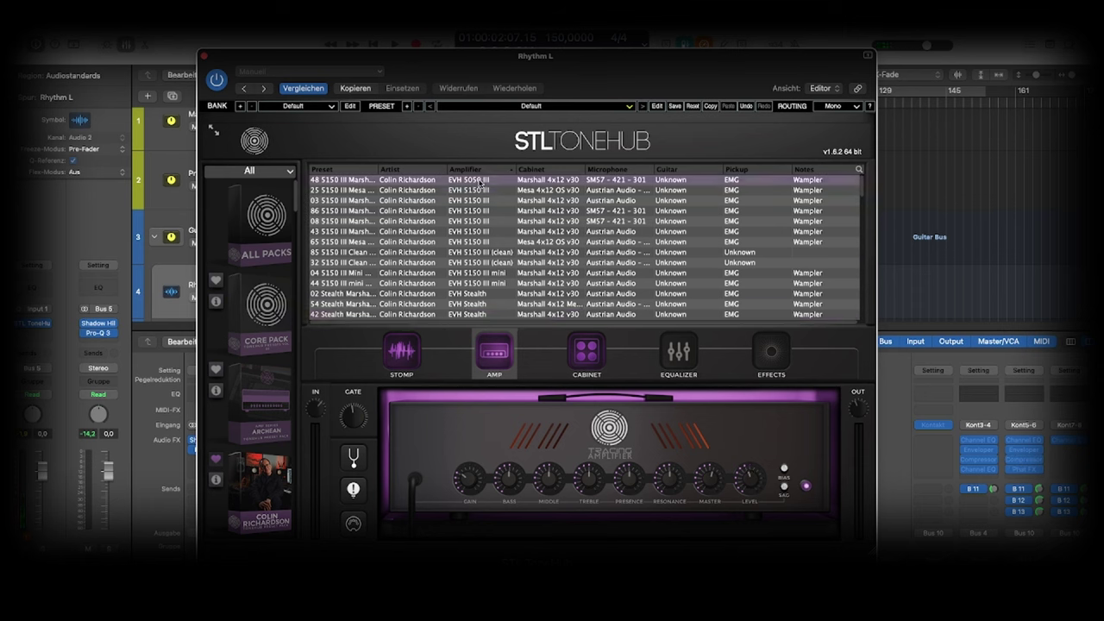
{"action": "left_click", "coordinate": [481, 191]}
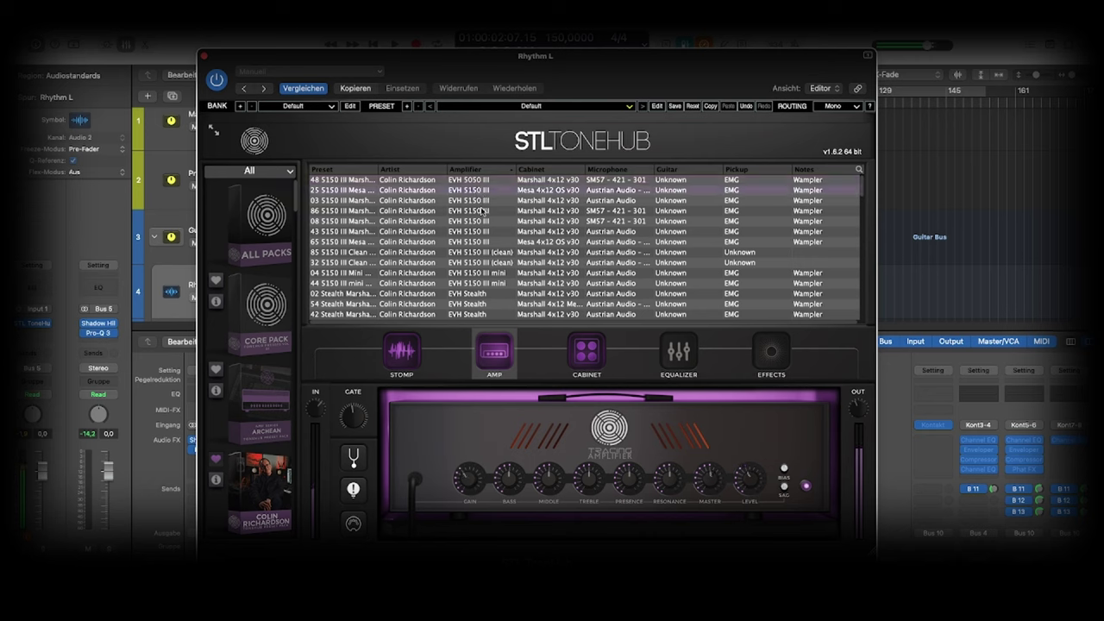
{"action": "left_click", "coordinate": [477, 201]}
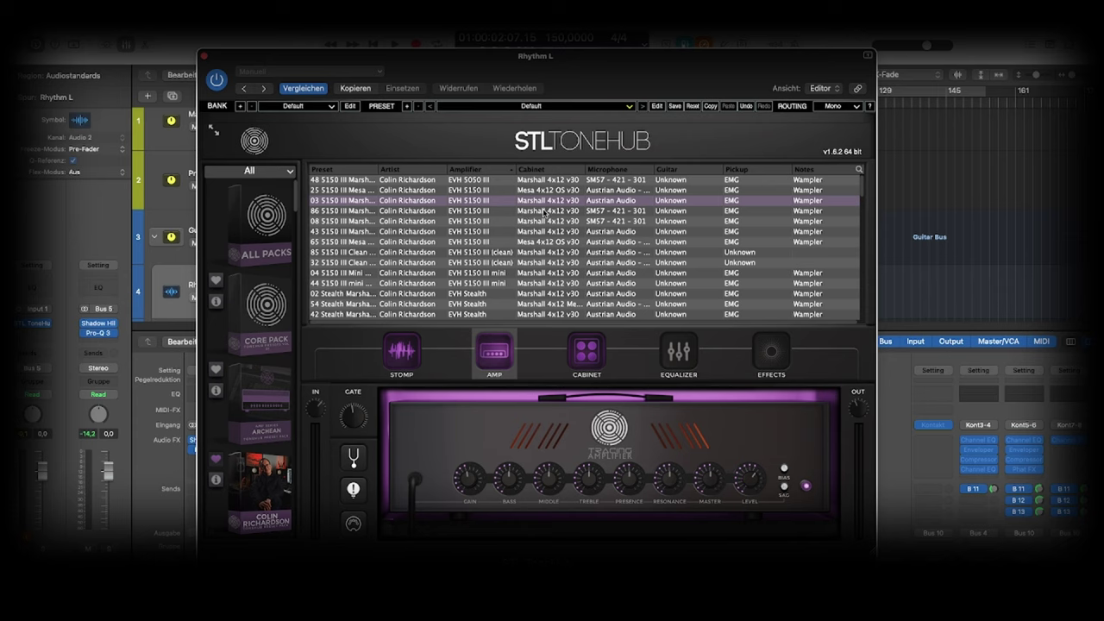
Audition the Marshall JCM 800 presets 34, 33, 73 and 72, and load preset 34 again.
{"action": "scroll", "coordinate": [550, 231], "scroll_direction": "down", "scroll_amount": 4}
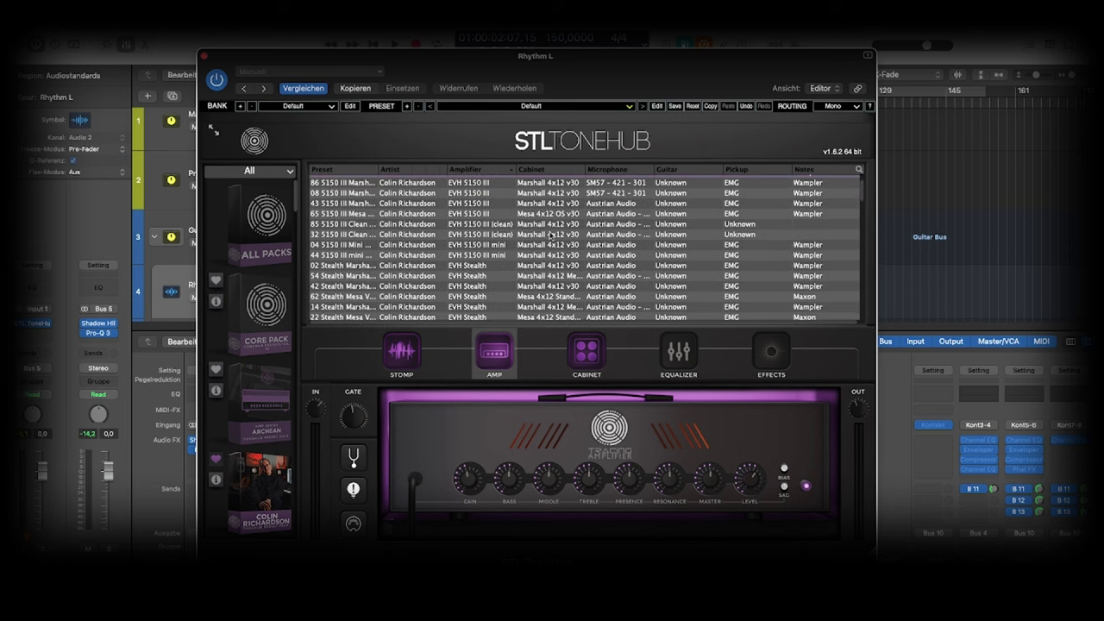
{"action": "scroll", "coordinate": [550, 234], "scroll_direction": "down", "scroll_amount": 2}
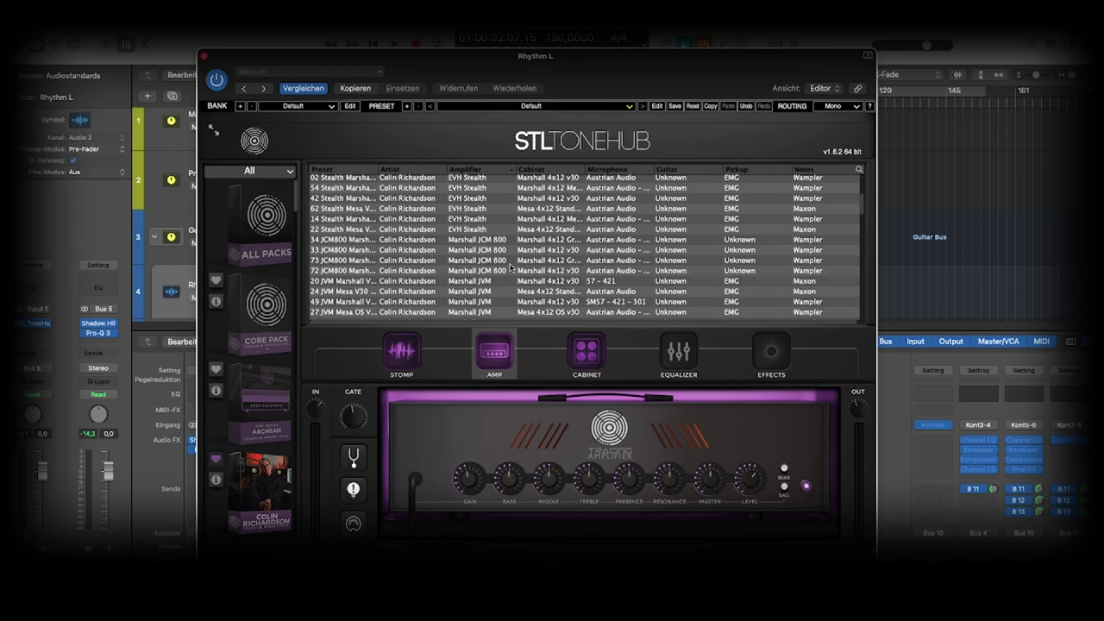
{"action": "left_click", "coordinate": [463, 244]}
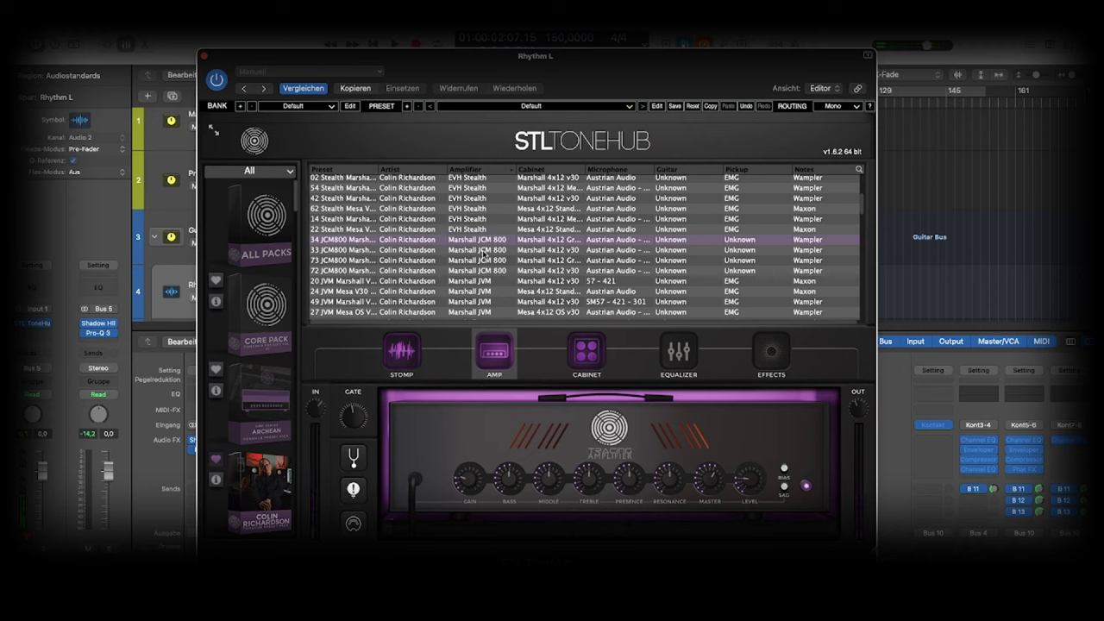
{"action": "left_click", "coordinate": [483, 251]}
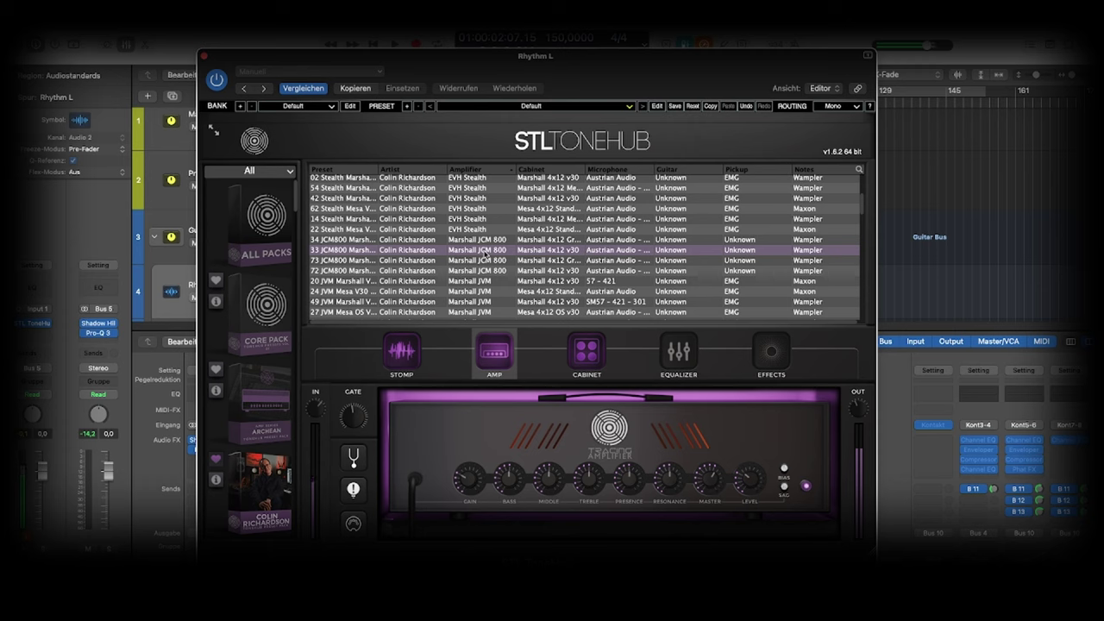
{"action": "left_click", "coordinate": [483, 261]}
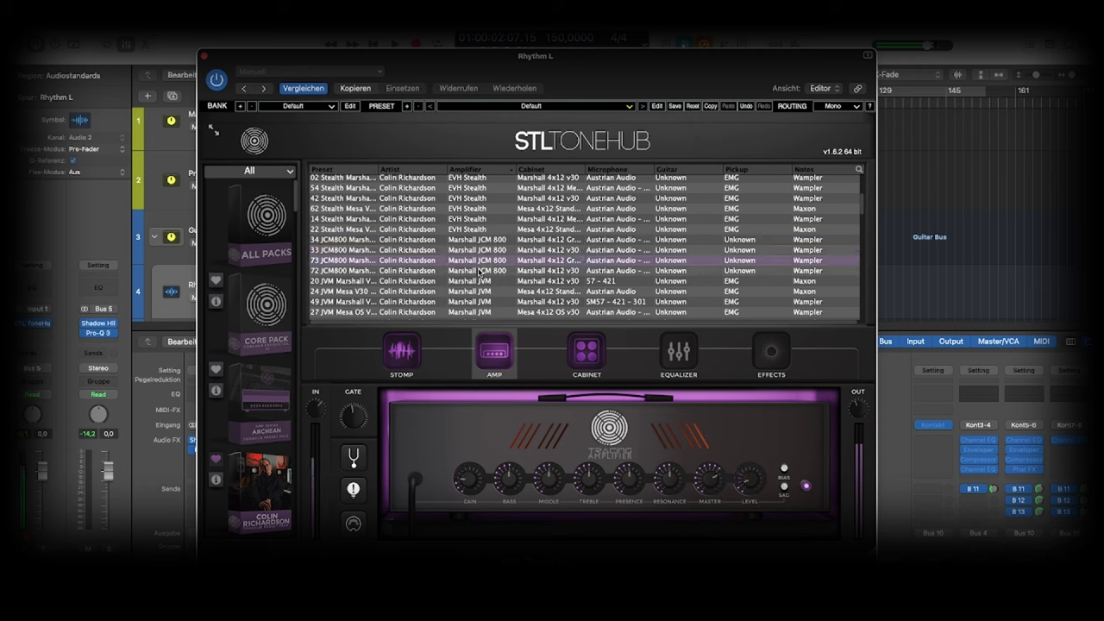
{"action": "left_click", "coordinate": [481, 271]}
{"action": "left_click", "coordinate": [490, 240]}
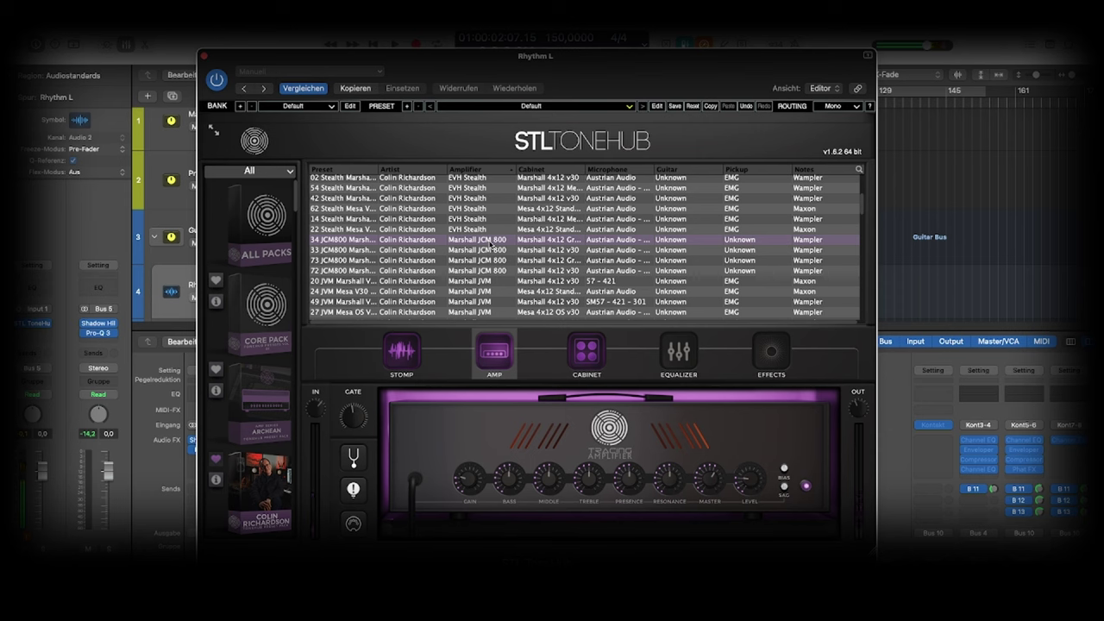
Audition the Marshall JVM presets 20, 24, 49, 27, 67 and 19 one after another.
{"action": "scroll", "coordinate": [497, 248], "scroll_direction": "down", "scroll_amount": 3}
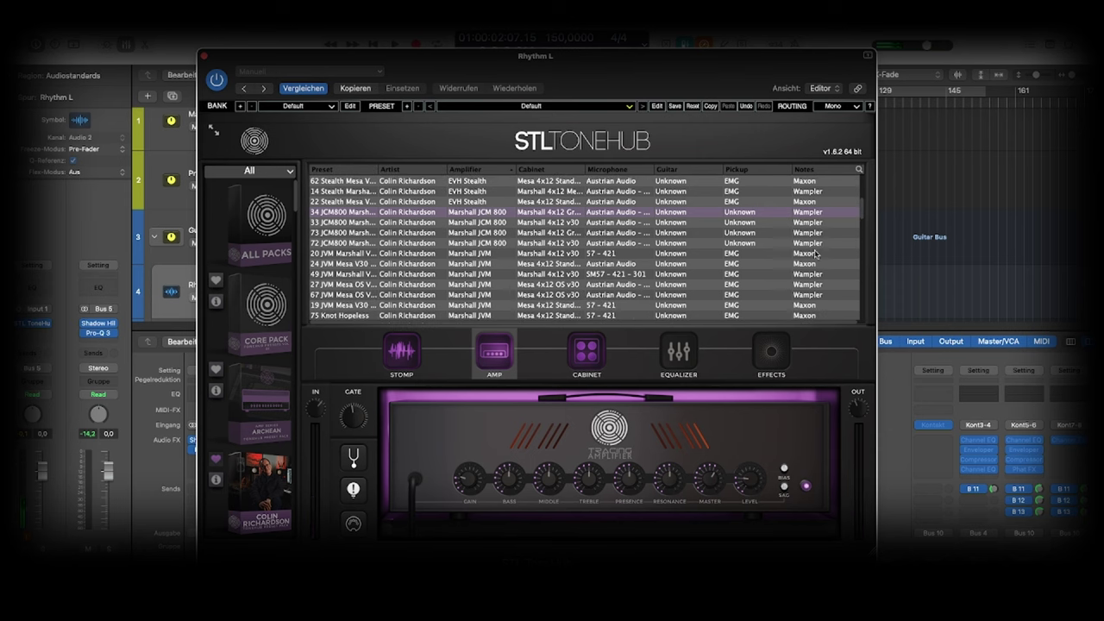
{"action": "mouse_move", "coordinate": [862, 221]}
{"action": "left_mouse_down"}
{"action": "mouse_move", "coordinate": [864, 255]}
{"action": "mouse_move", "coordinate": [859, 227]}
{"action": "left_mouse_up"}
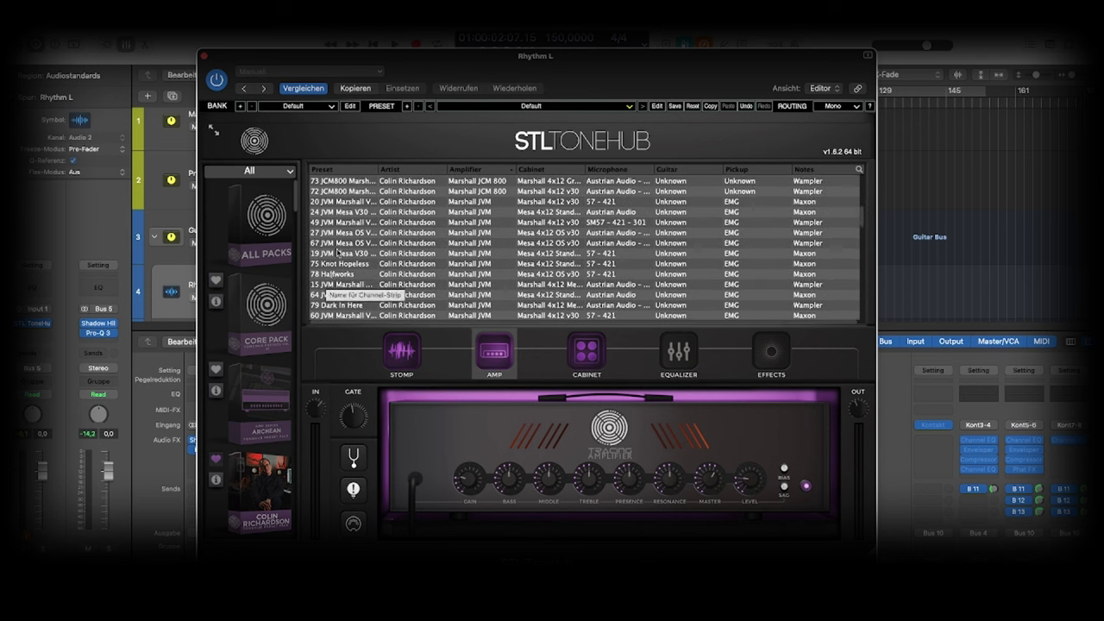
{"action": "left_click", "coordinate": [360, 202]}
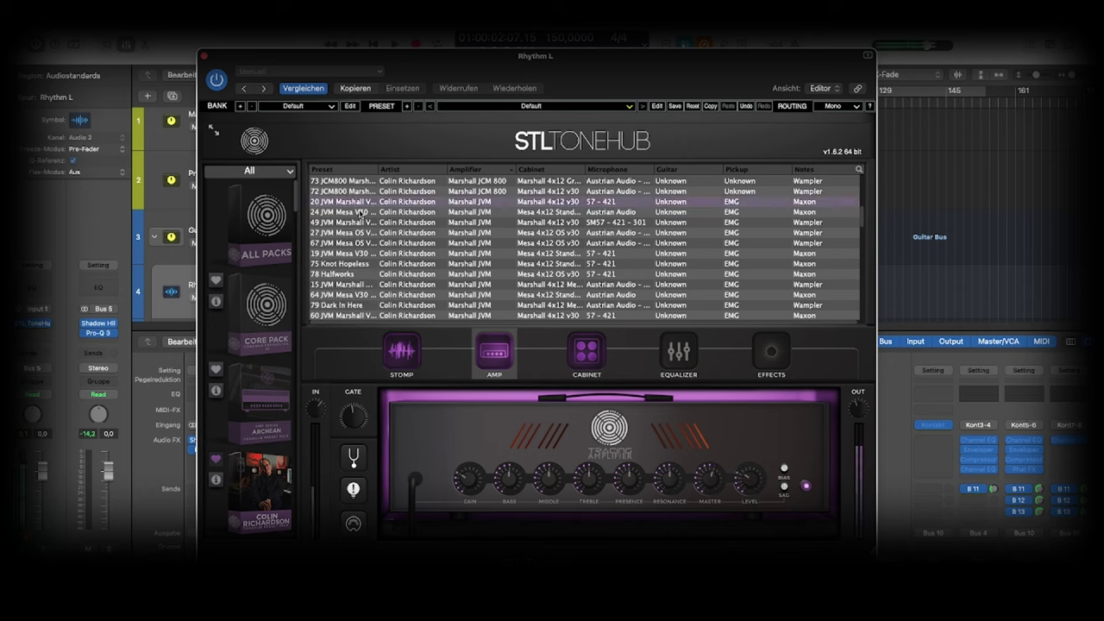
{"action": "left_click", "coordinate": [362, 212]}
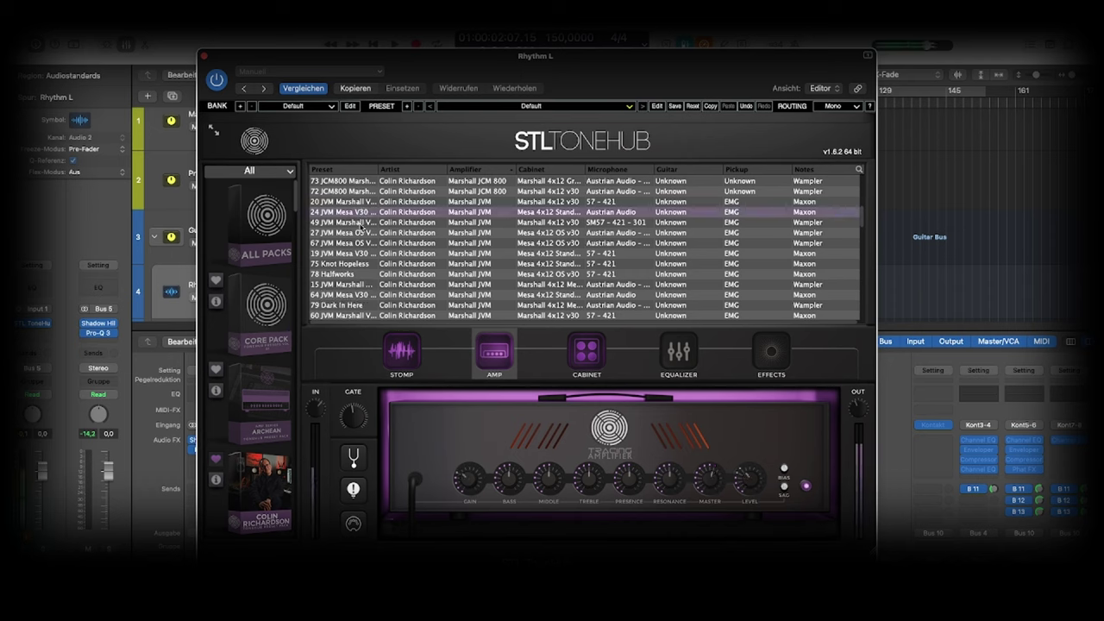
{"action": "left_click", "coordinate": [364, 222]}
{"action": "left_click", "coordinate": [367, 233]}
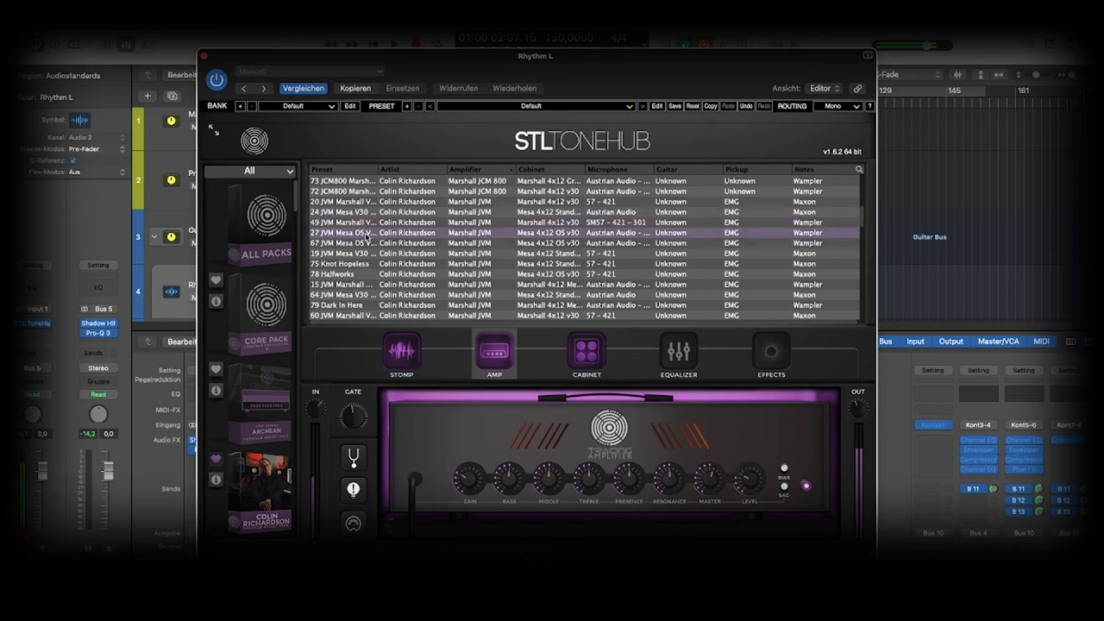
{"action": "left_click", "coordinate": [369, 244]}
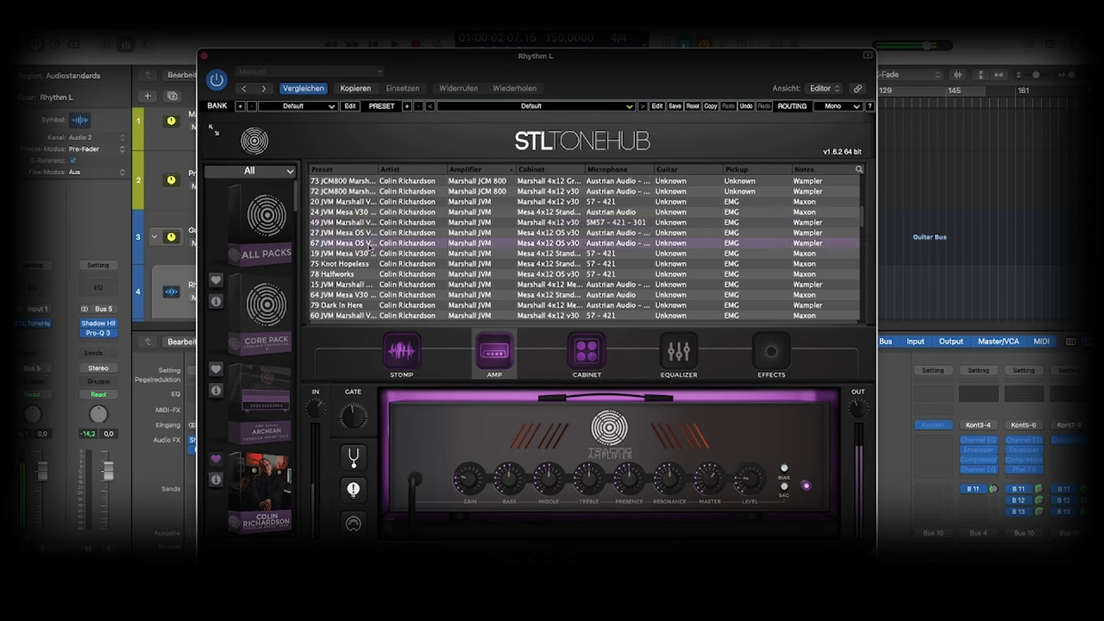
{"action": "left_click", "coordinate": [366, 254]}
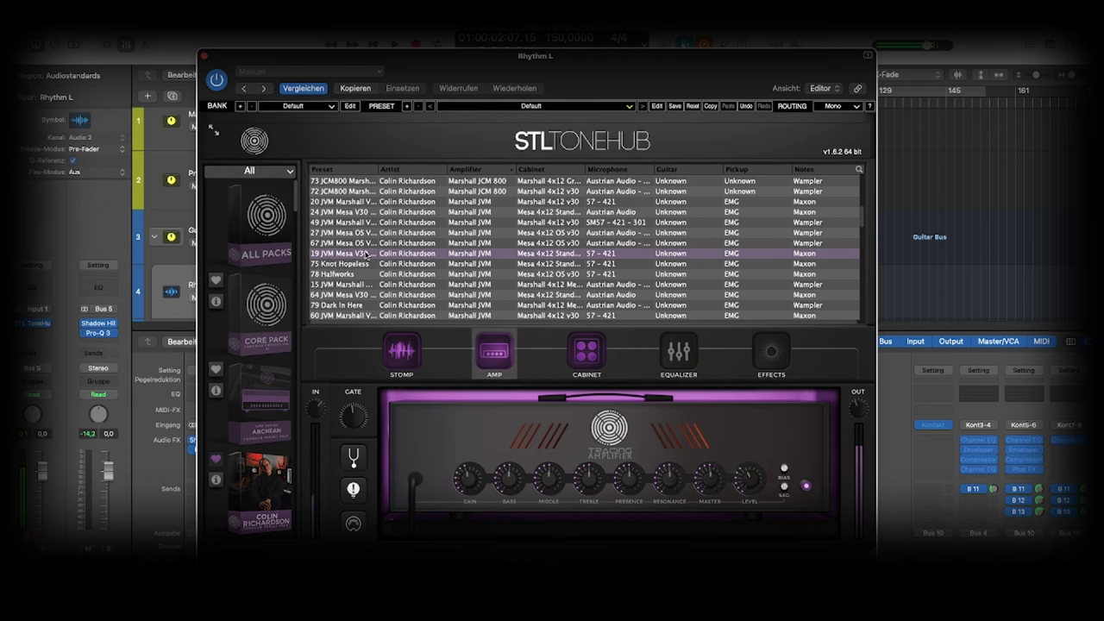
Audition the Marshall JVM presets 75 Knot Hopeless, 78 Halfworks, 15 and 64.
{"action": "left_click", "coordinate": [368, 264]}
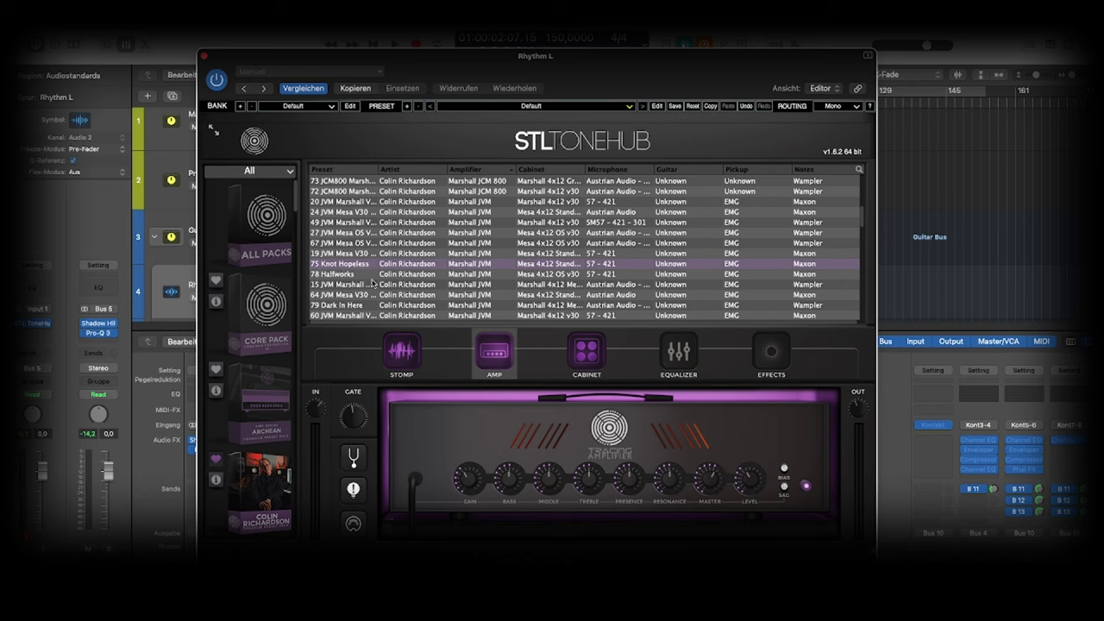
{"action": "left_click", "coordinate": [374, 283]}
{"action": "left_click", "coordinate": [352, 276]}
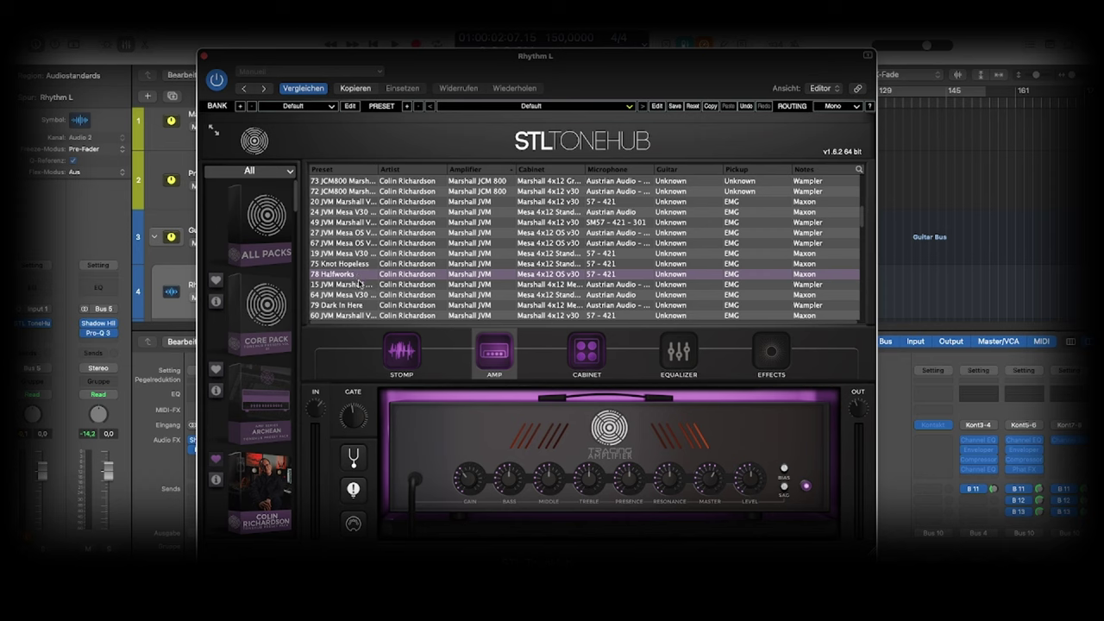
{"action": "left_click", "coordinate": [361, 285]}
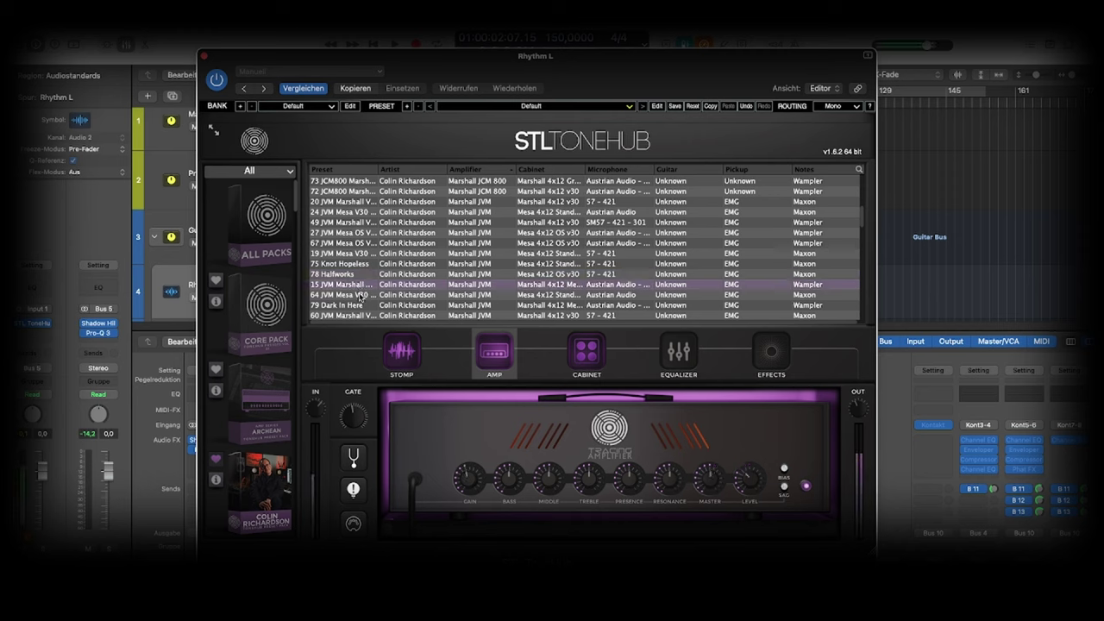
{"action": "left_click", "coordinate": [361, 294]}
Audition the Marshall JVM presets 79 Dark In Here, 60 and 59, and the Krank cabinet presets 39 and 40.
{"action": "scroll", "coordinate": [369, 289], "scroll_direction": "down", "scroll_amount": 2}
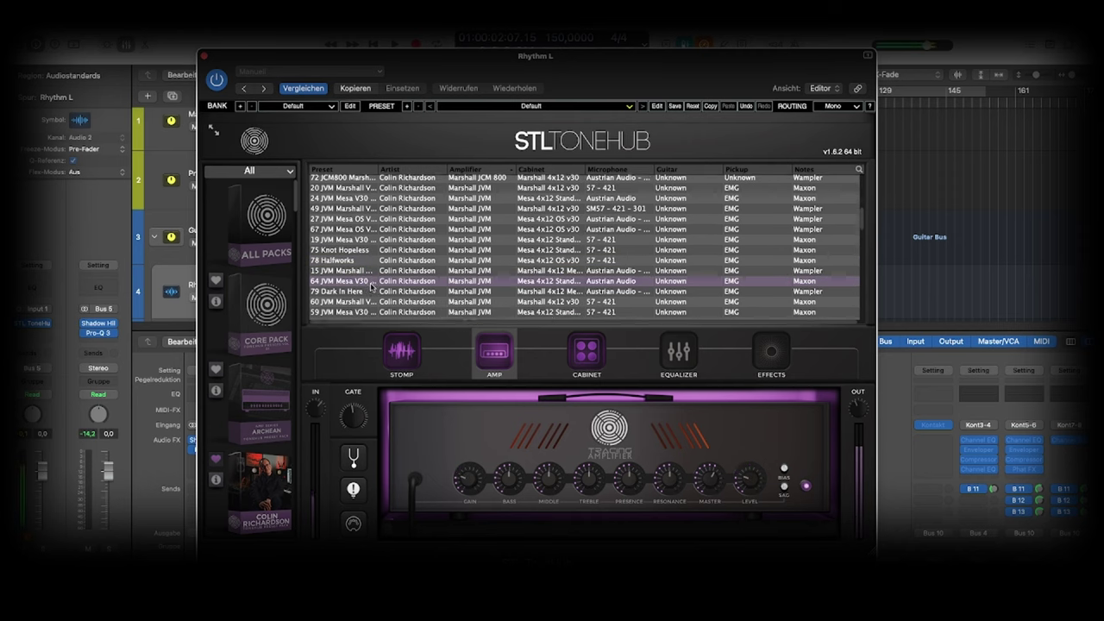
{"action": "left_click", "coordinate": [365, 287]}
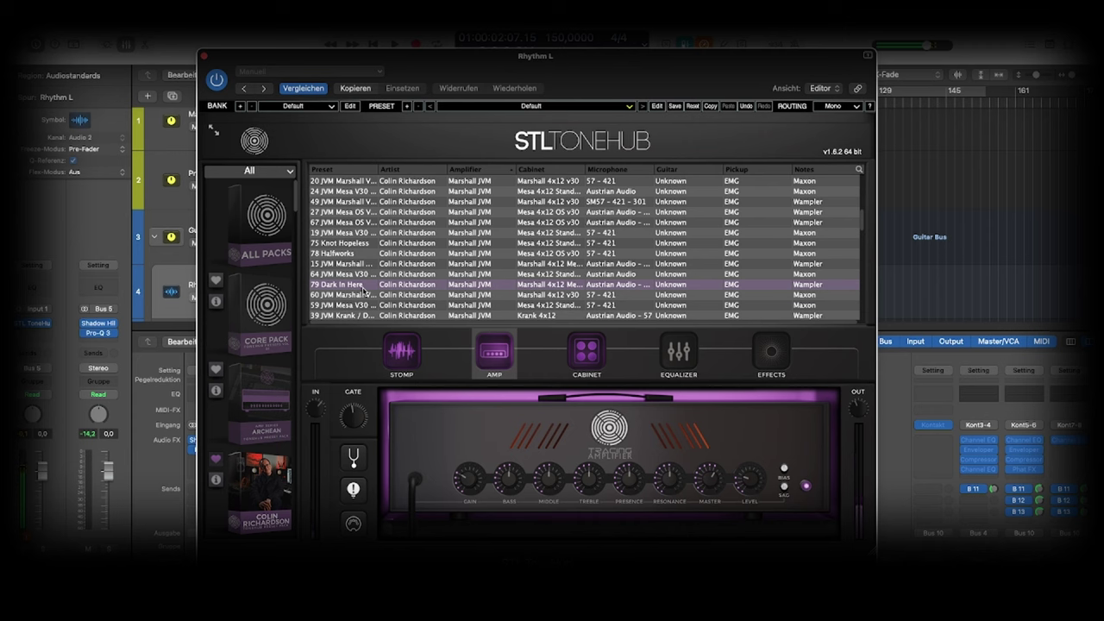
{"action": "left_click", "coordinate": [366, 295]}
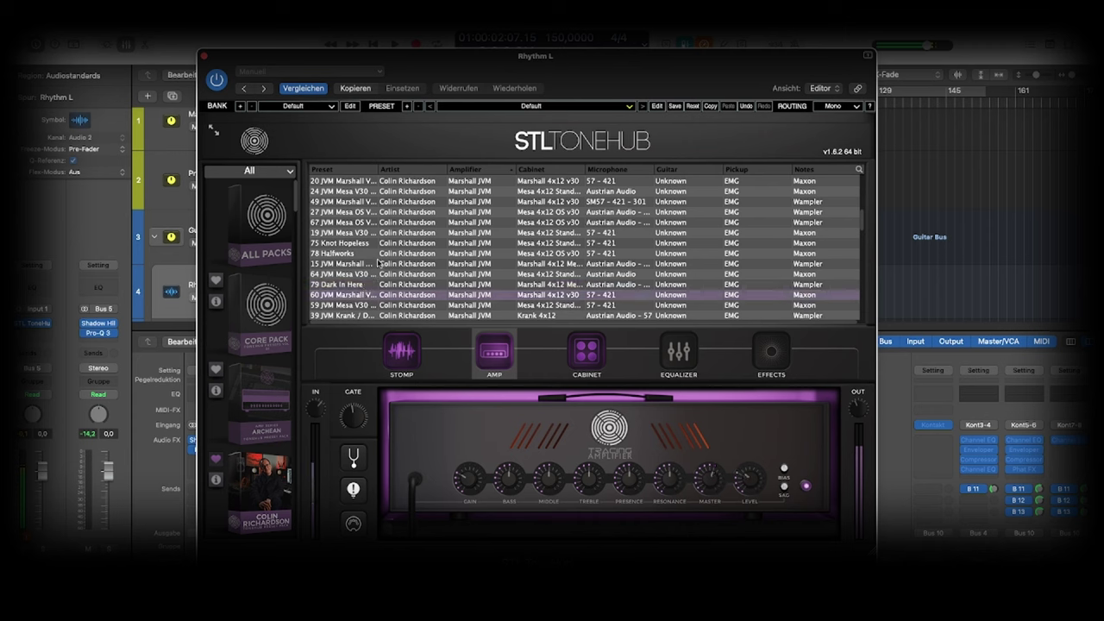
{"action": "scroll", "coordinate": [364, 294], "scroll_direction": "down", "scroll_amount": 2}
{"action": "left_click", "coordinate": [363, 282]}
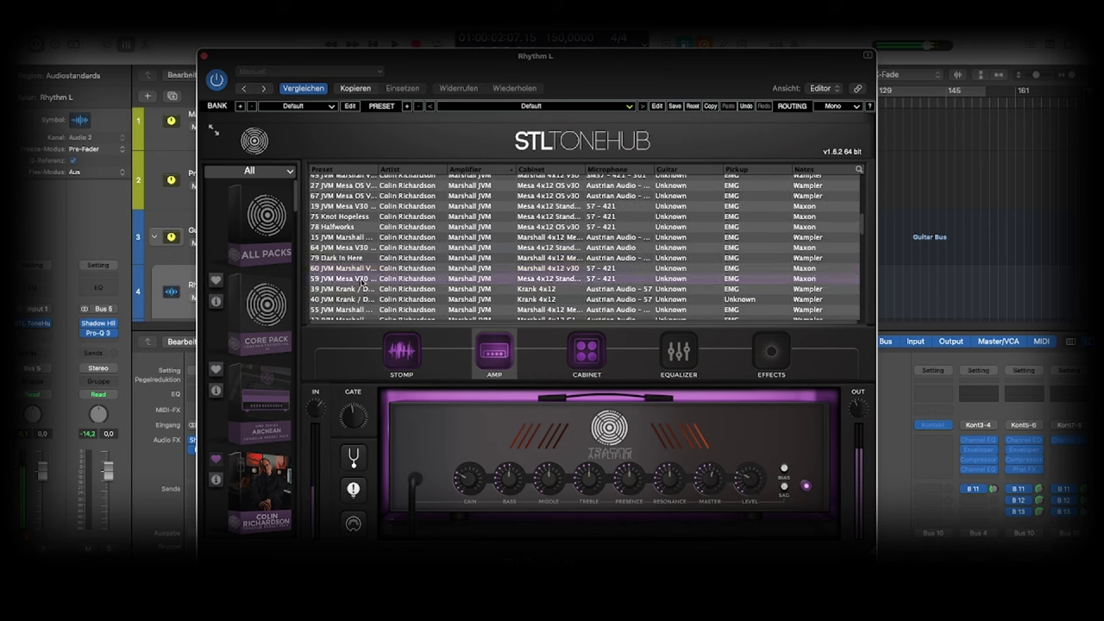
{"action": "left_click", "coordinate": [369, 290]}
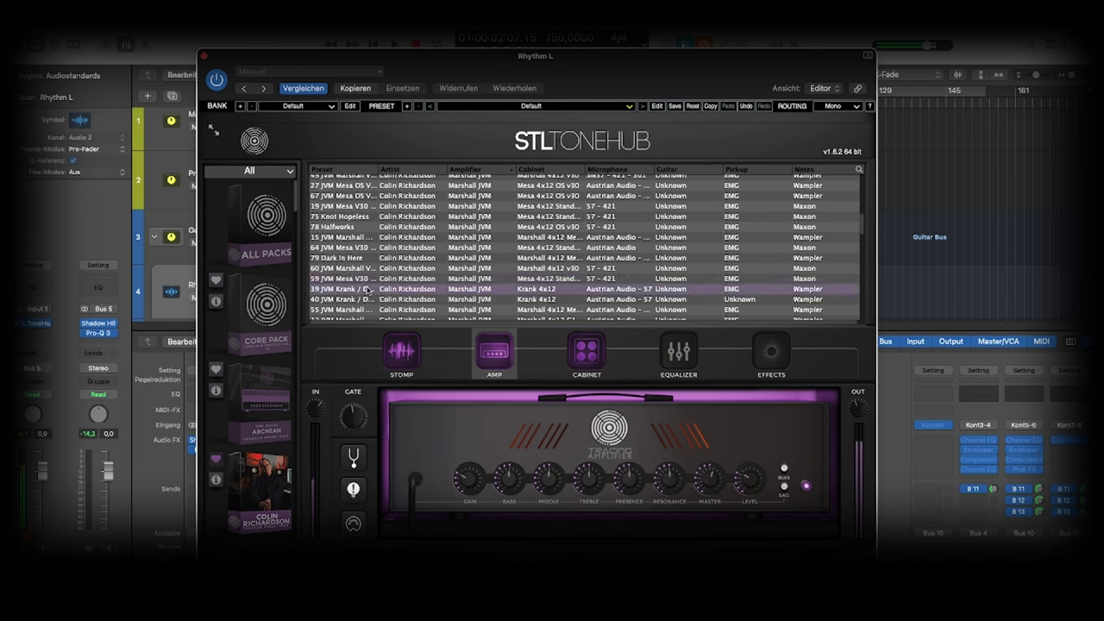
{"action": "scroll", "coordinate": [365, 290], "scroll_direction": "down", "scroll_amount": 3}
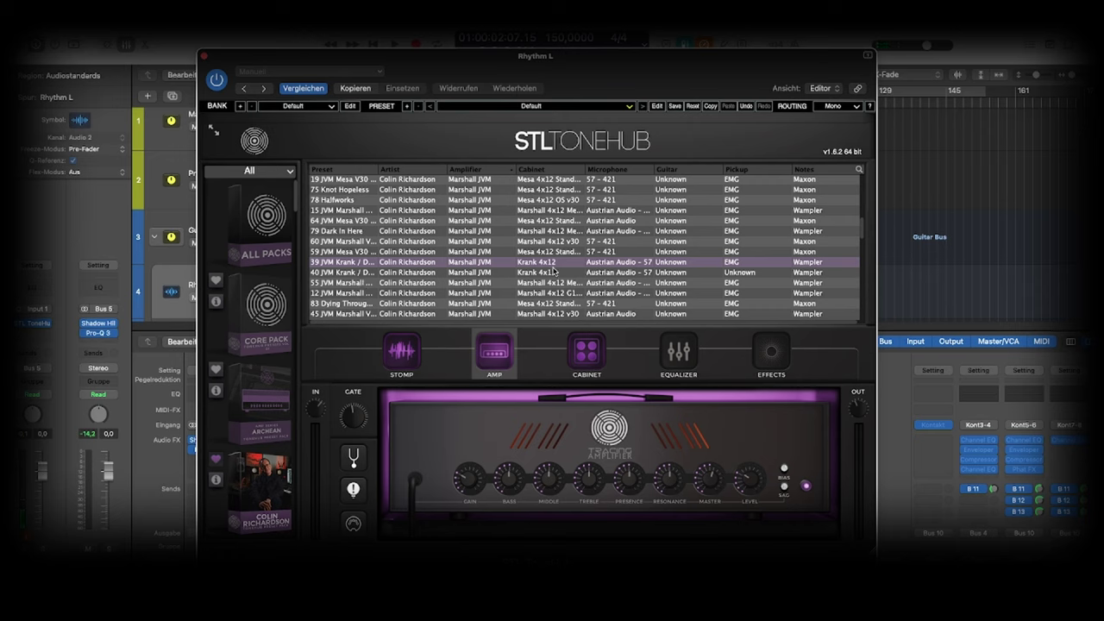
{"action": "left_click", "coordinate": [359, 275]}
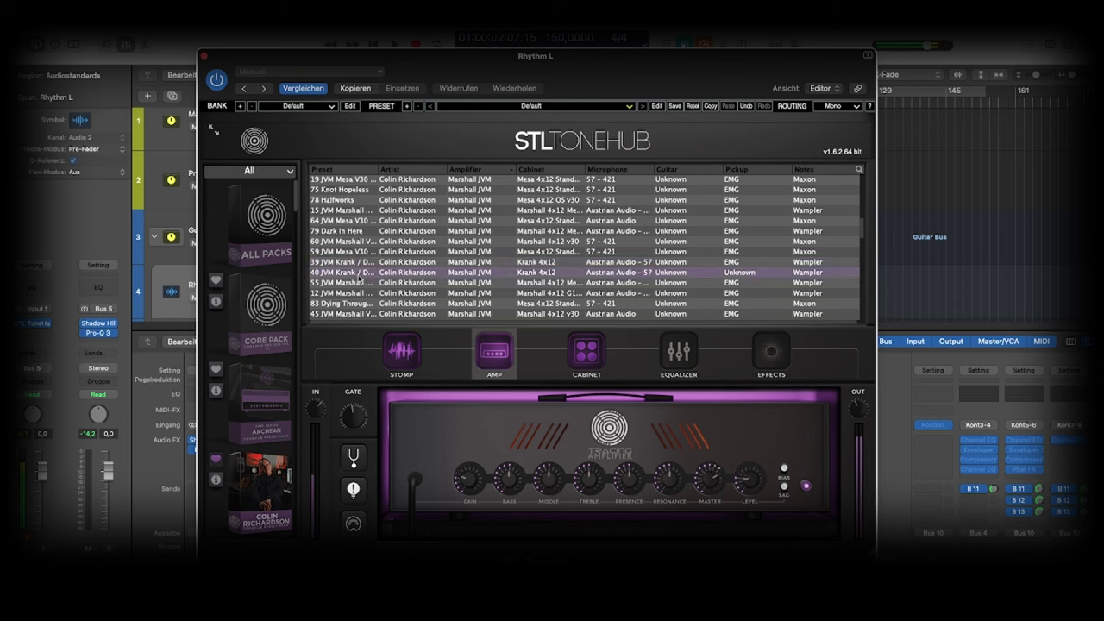
Audition the Marshall JVM presets 55, 12, 83, 45 and 09 in turn.
{"action": "scroll", "coordinate": [369, 259], "scroll_direction": "down", "scroll_amount": 2}
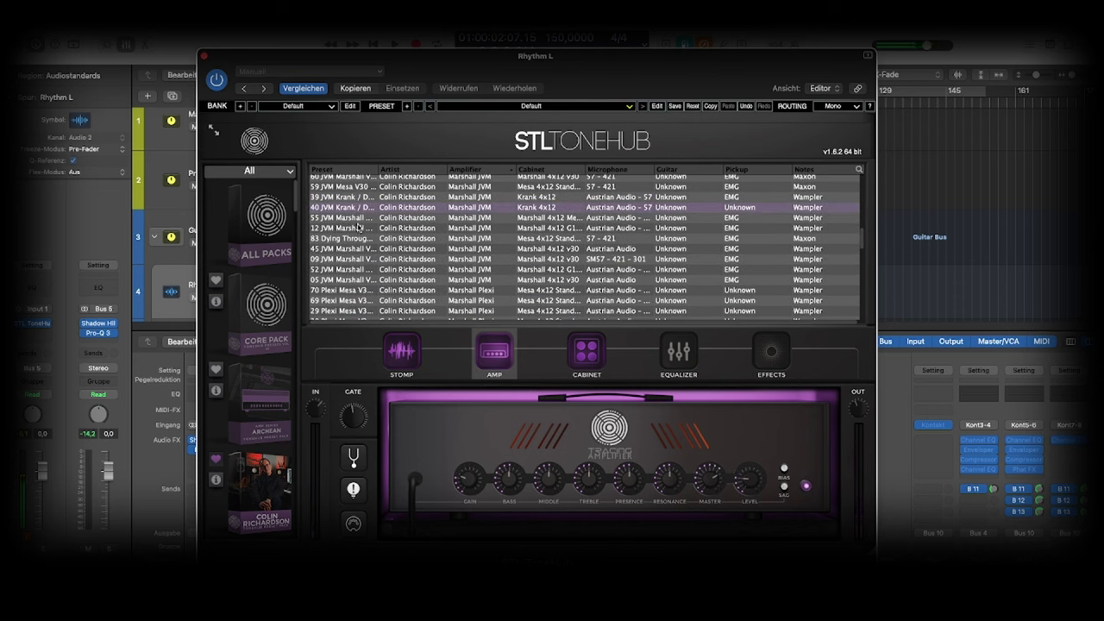
{"action": "left_click", "coordinate": [361, 219]}
{"action": "left_click", "coordinate": [360, 229]}
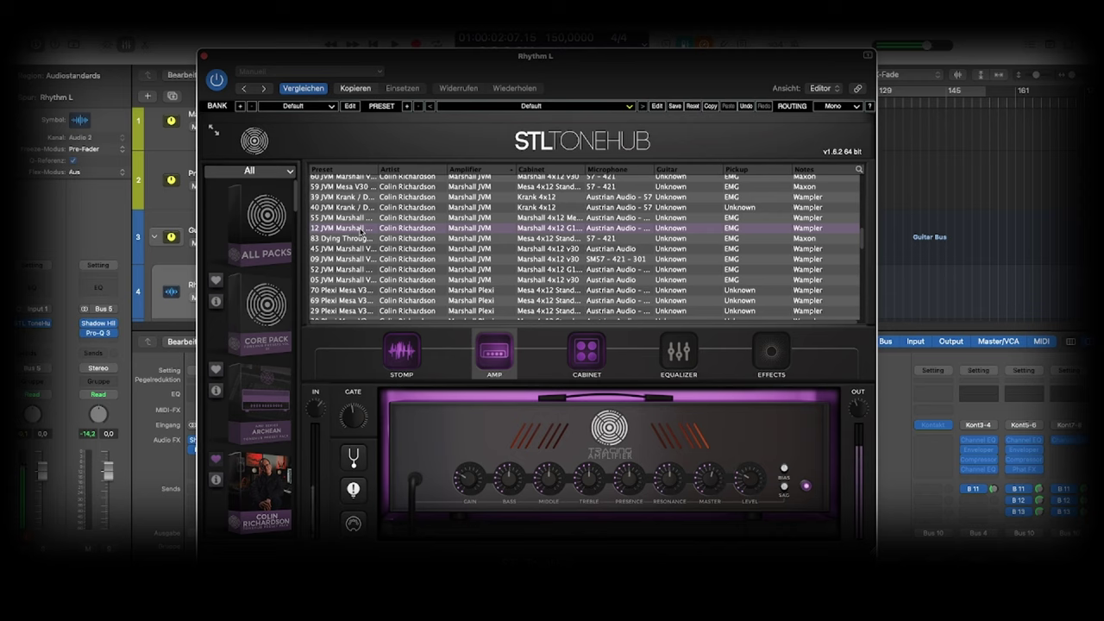
{"action": "left_click", "coordinate": [361, 239]}
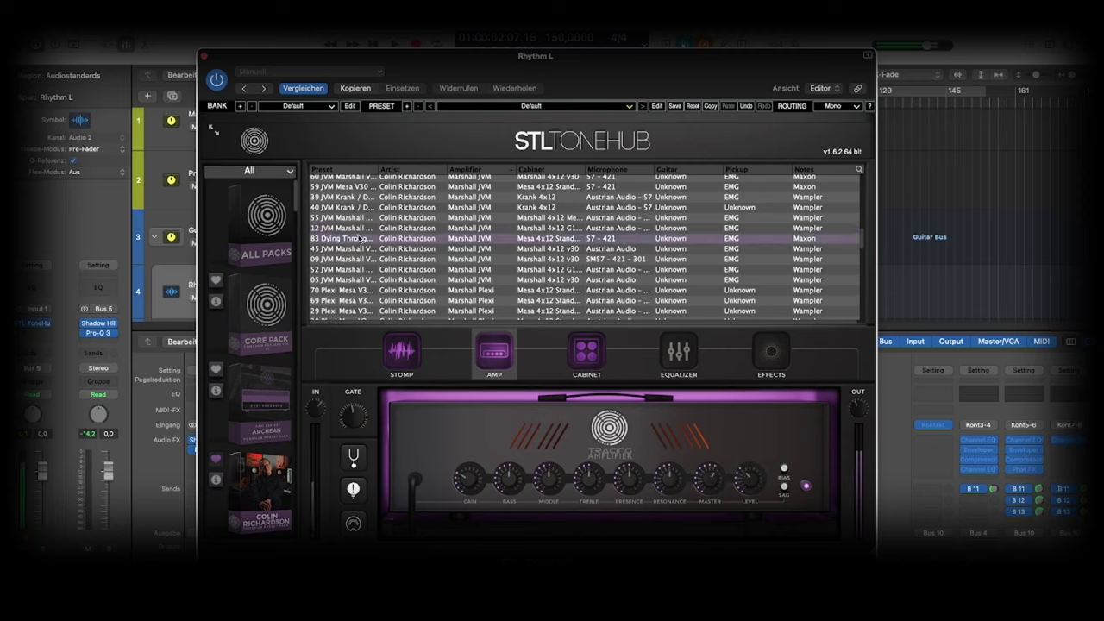
{"action": "left_click", "coordinate": [361, 249]}
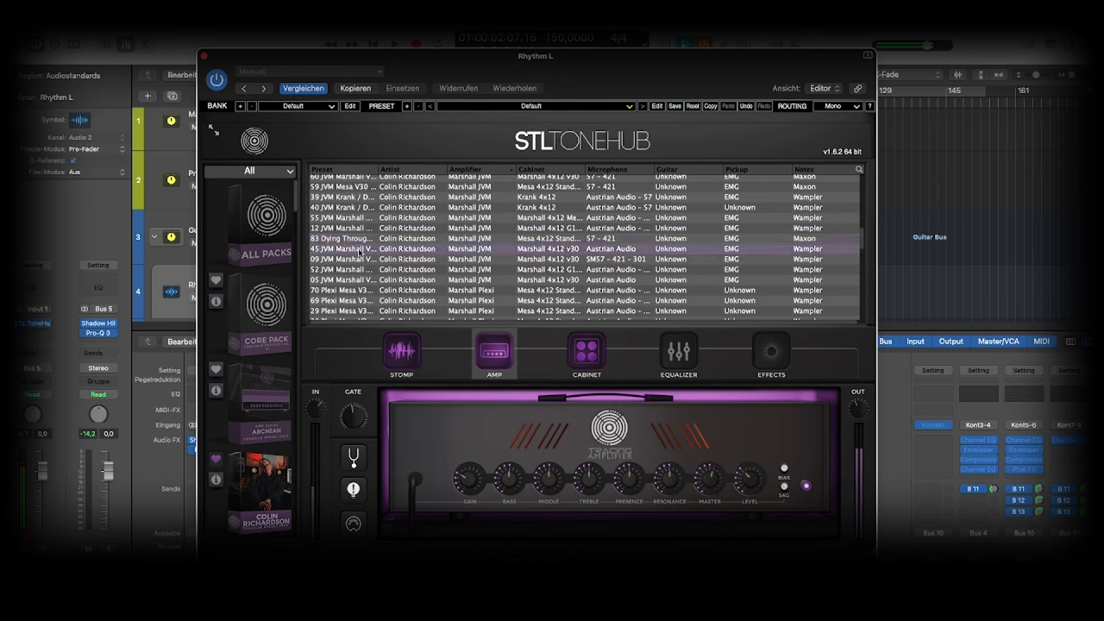
{"action": "left_click", "coordinate": [357, 260]}
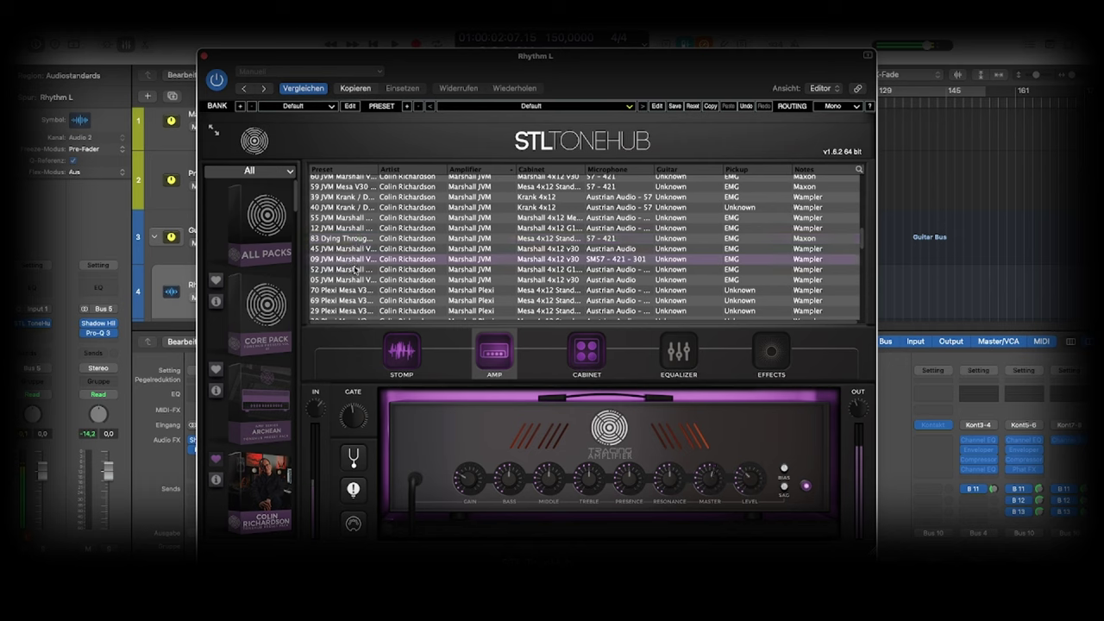
Compare the Marshall JVM presets 83 and 09 again, and audition presets 52 and 05.
{"action": "left_click", "coordinate": [359, 240]}
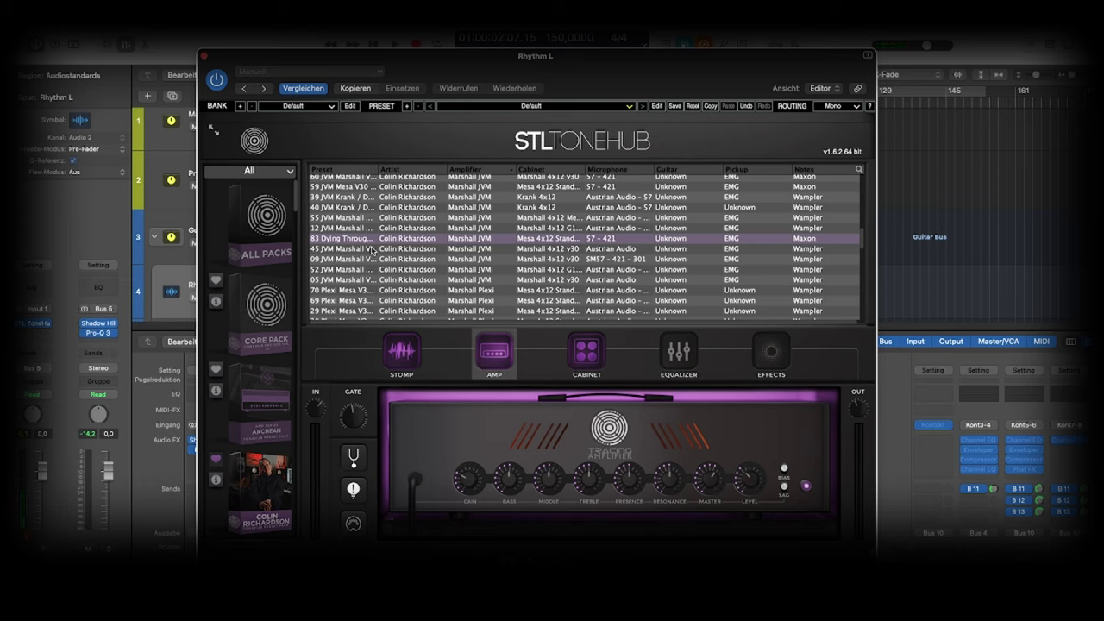
{"action": "left_click", "coordinate": [358, 259]}
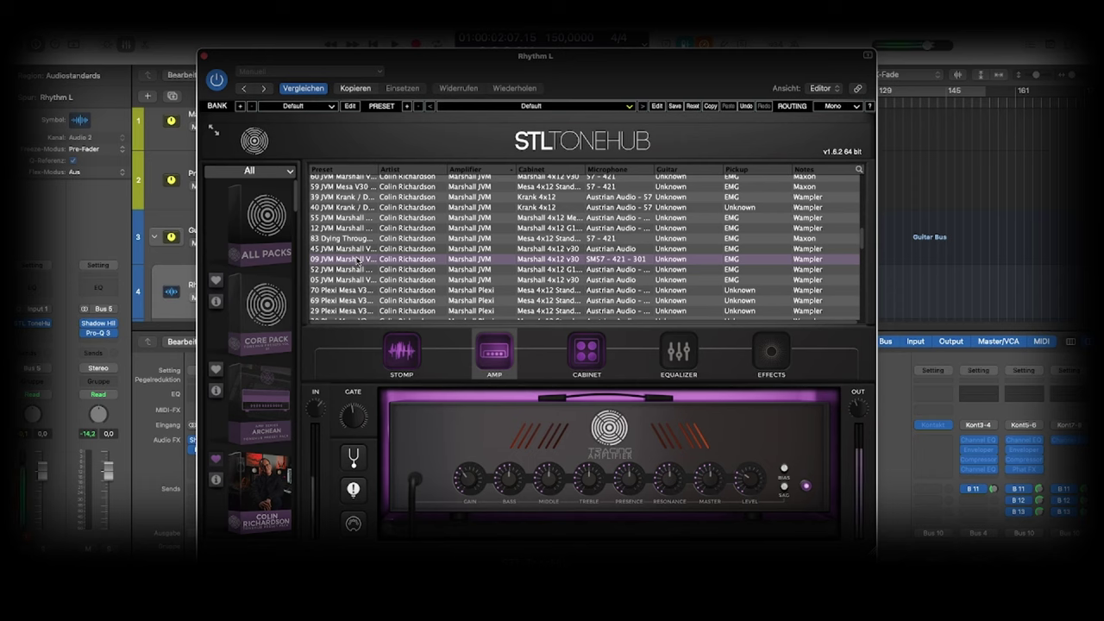
{"action": "left_click", "coordinate": [349, 269]}
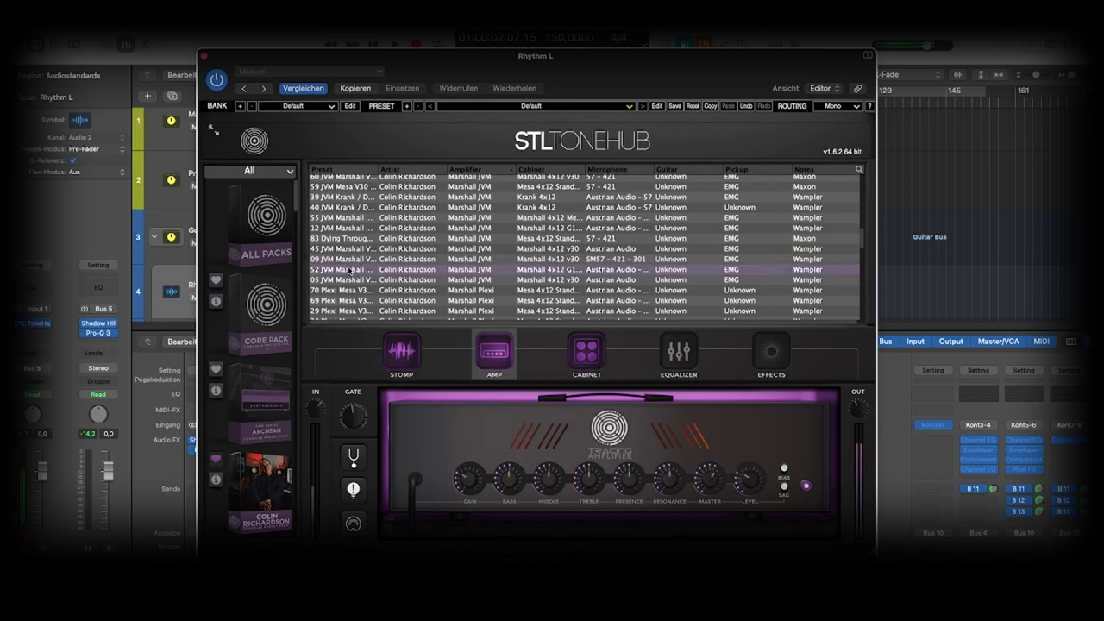
{"action": "left_click", "coordinate": [346, 280]}
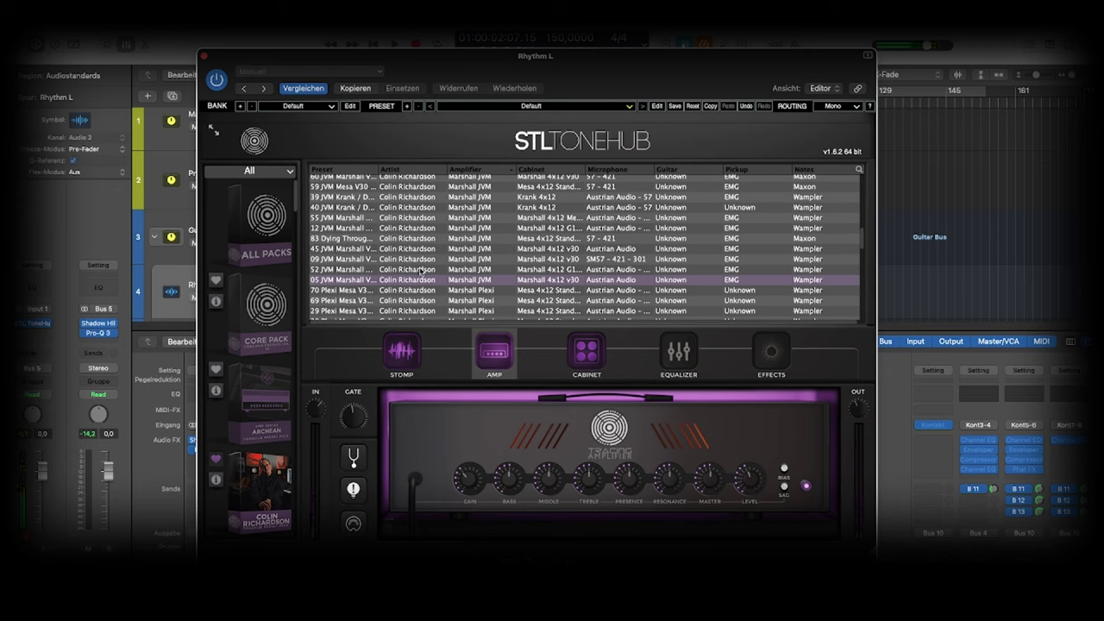
Return to the Marshall JVM preset 64 with the Mesa V30 cabinet and load it again.
{"action": "scroll", "coordinate": [488, 265], "scroll_direction": "up", "scroll_amount": 3}
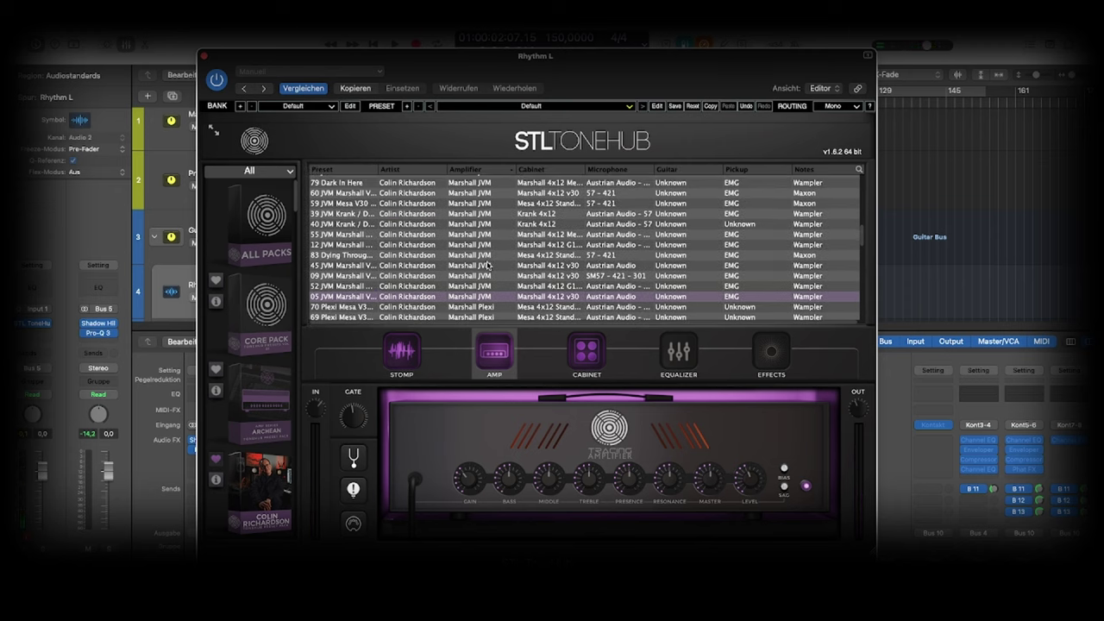
{"action": "scroll", "coordinate": [488, 266], "scroll_direction": "up", "scroll_amount": 1}
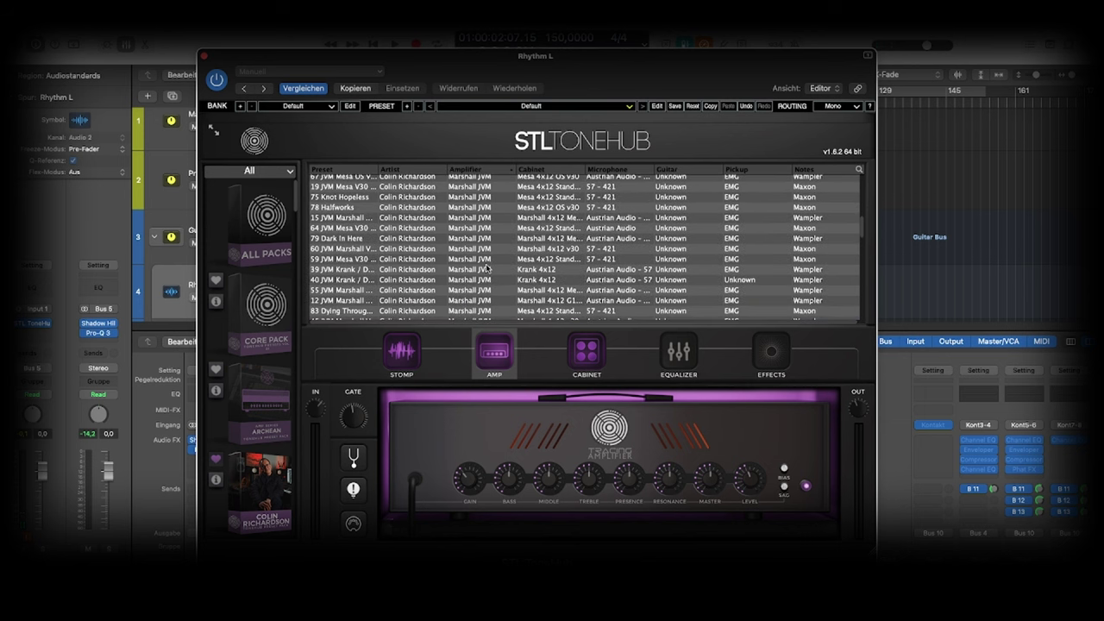
{"action": "left_click", "coordinate": [336, 230]}
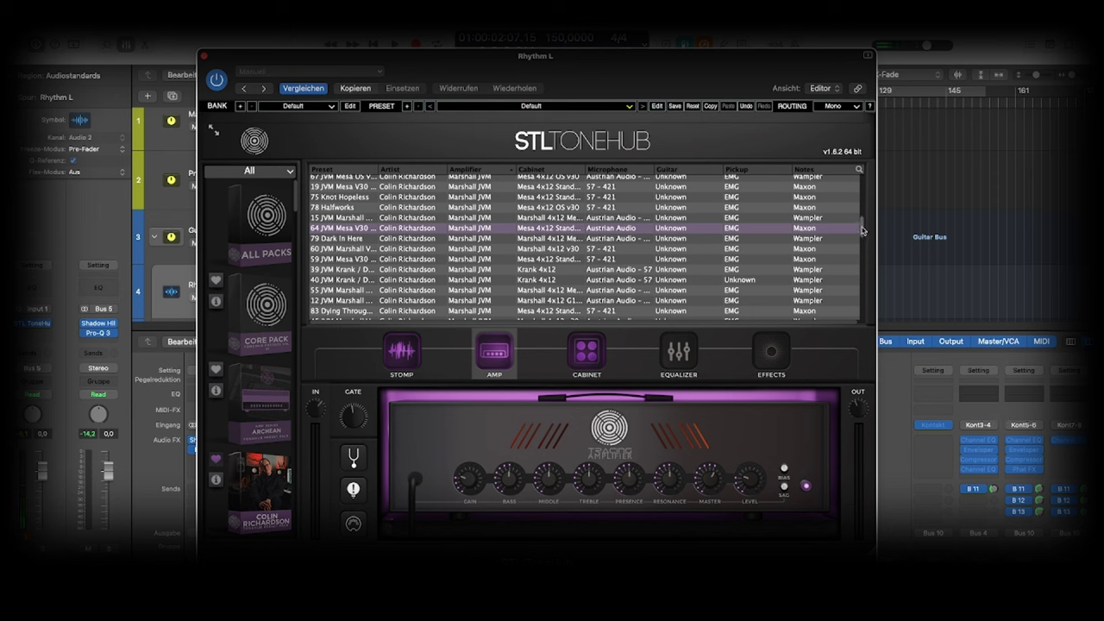
Audition the Marshall Plexi presets 70, 69, 29, 30, 84 and 90 in turn.
{"action": "left_click_drag", "start_coordinate": [863, 231], "coordinate": [858, 256]}
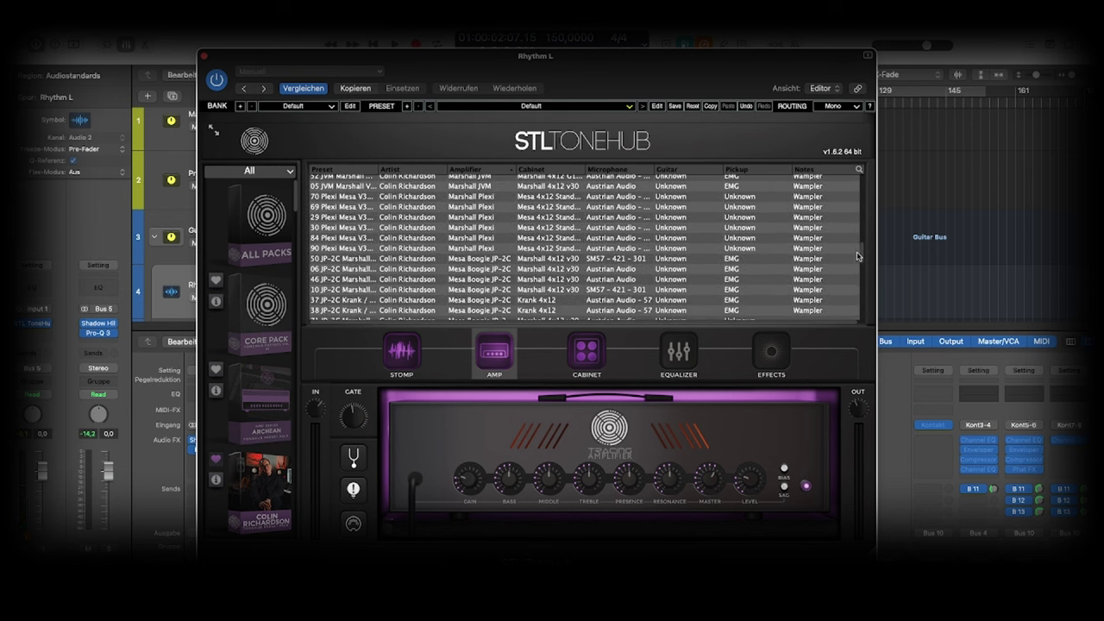
{"action": "left_click", "coordinate": [480, 197]}
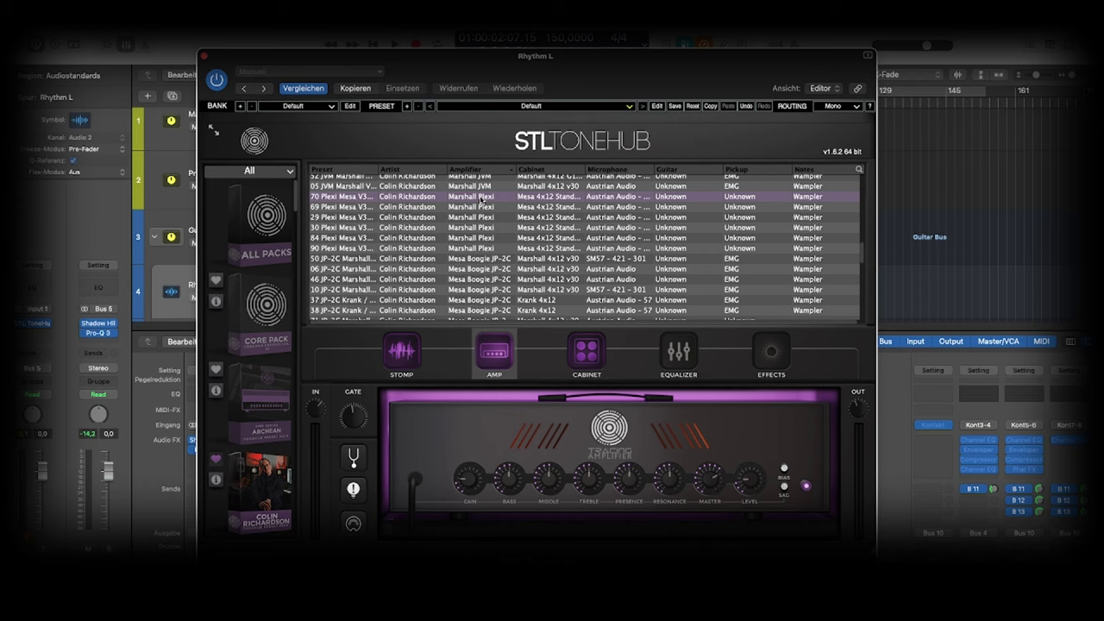
{"action": "left_click", "coordinate": [431, 209]}
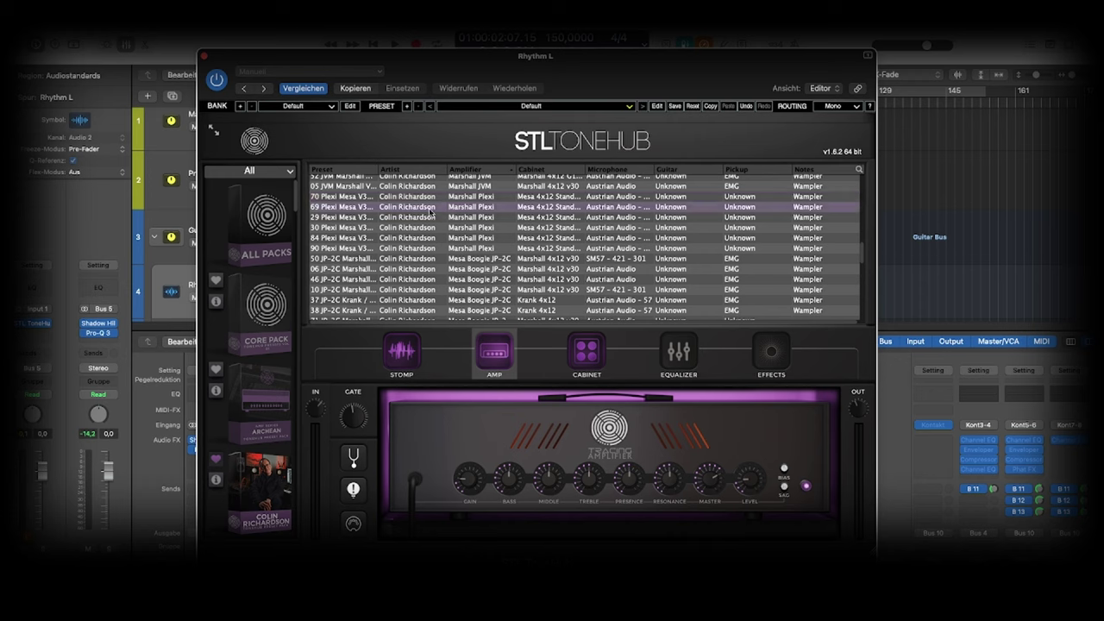
{"action": "left_click", "coordinate": [422, 218]}
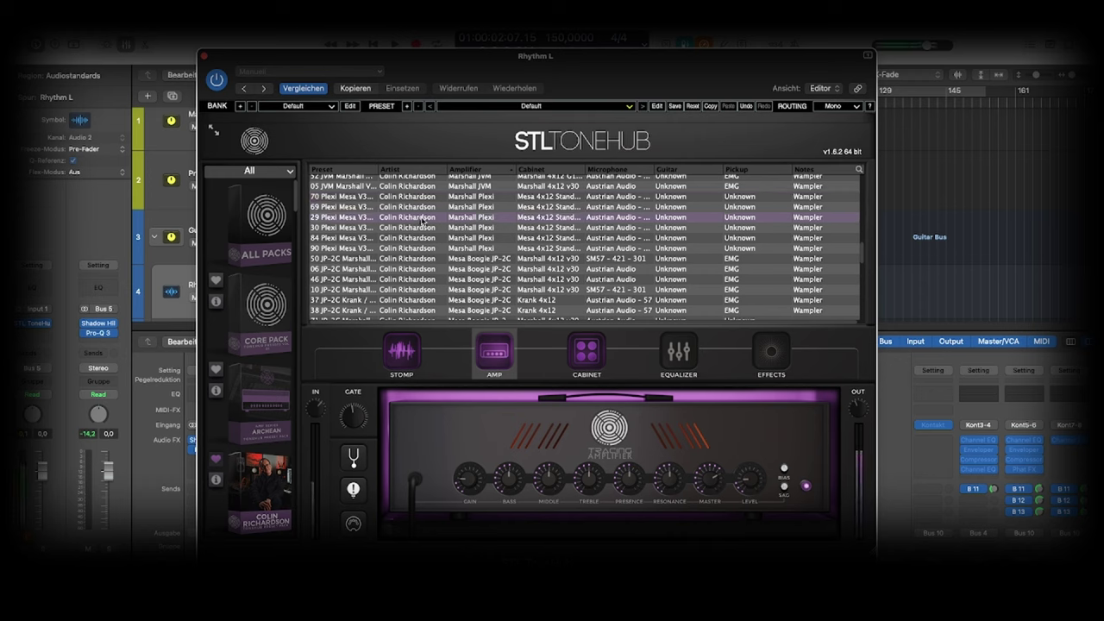
{"action": "left_click", "coordinate": [422, 228]}
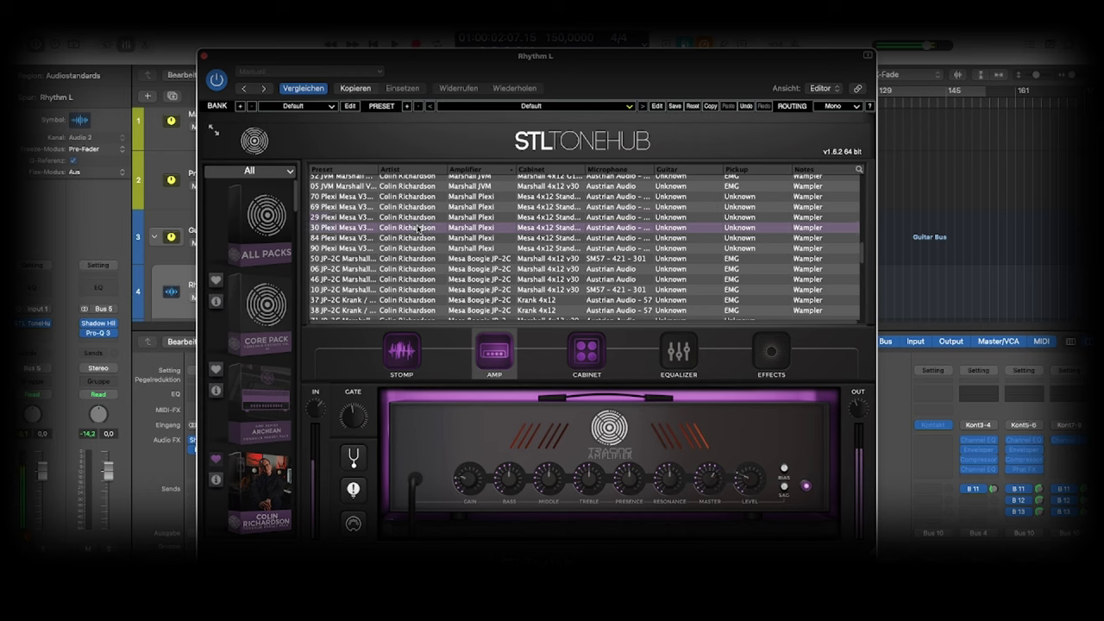
{"action": "left_click", "coordinate": [416, 239]}
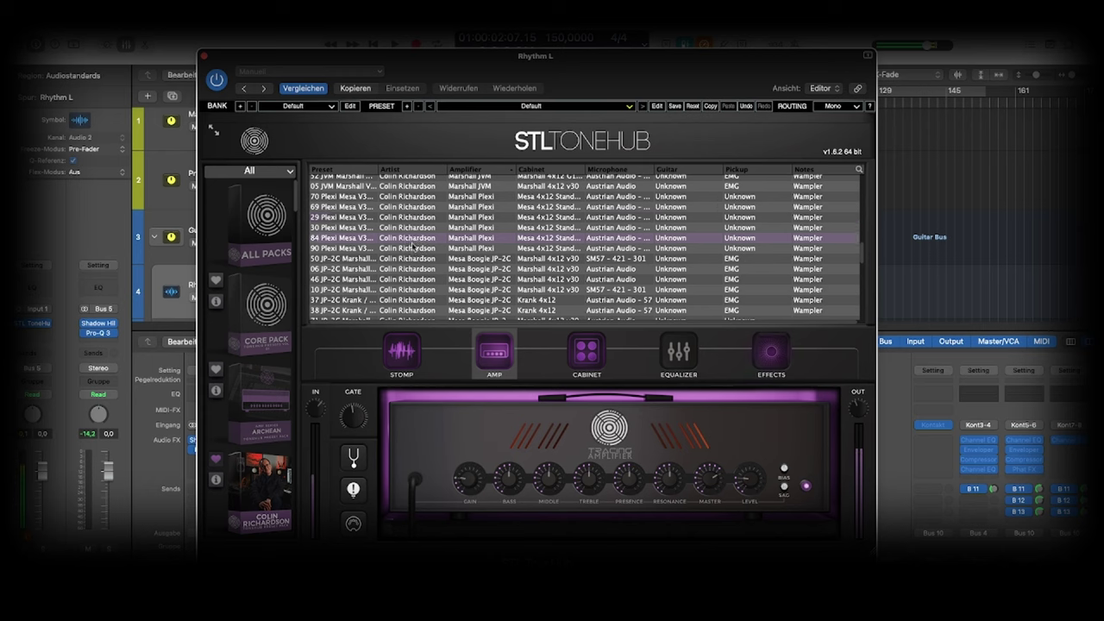
{"action": "left_click", "coordinate": [417, 248]}
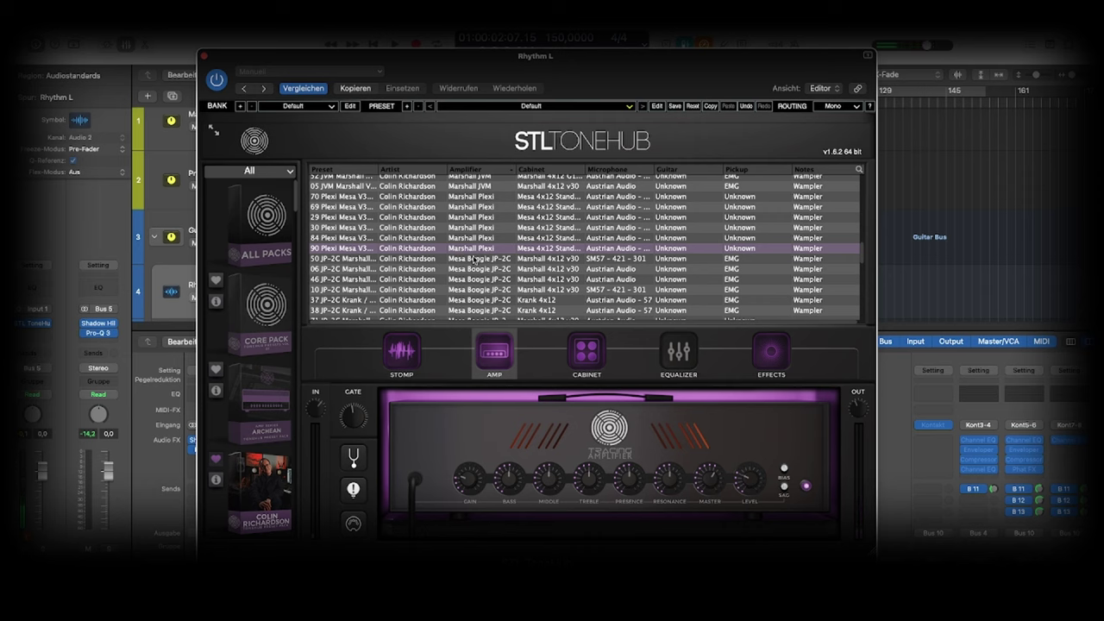
Audition the Mesa Boogie JP-2C presets 50, 06, 46 and 10, and the Krank cabinet presets 37 and 38.
{"action": "scroll", "coordinate": [494, 250], "scroll_direction": "down", "scroll_amount": 3}
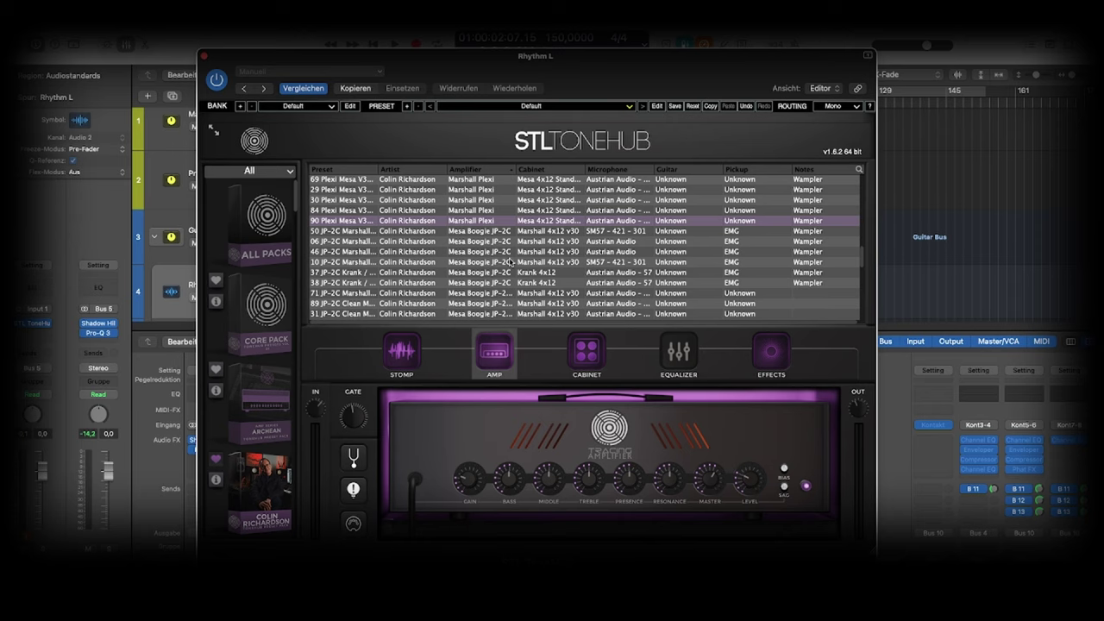
{"action": "scroll", "coordinate": [511, 262], "scroll_direction": "down", "scroll_amount": 1}
{"action": "scroll", "coordinate": [511, 261], "scroll_direction": "down", "scroll_amount": 1}
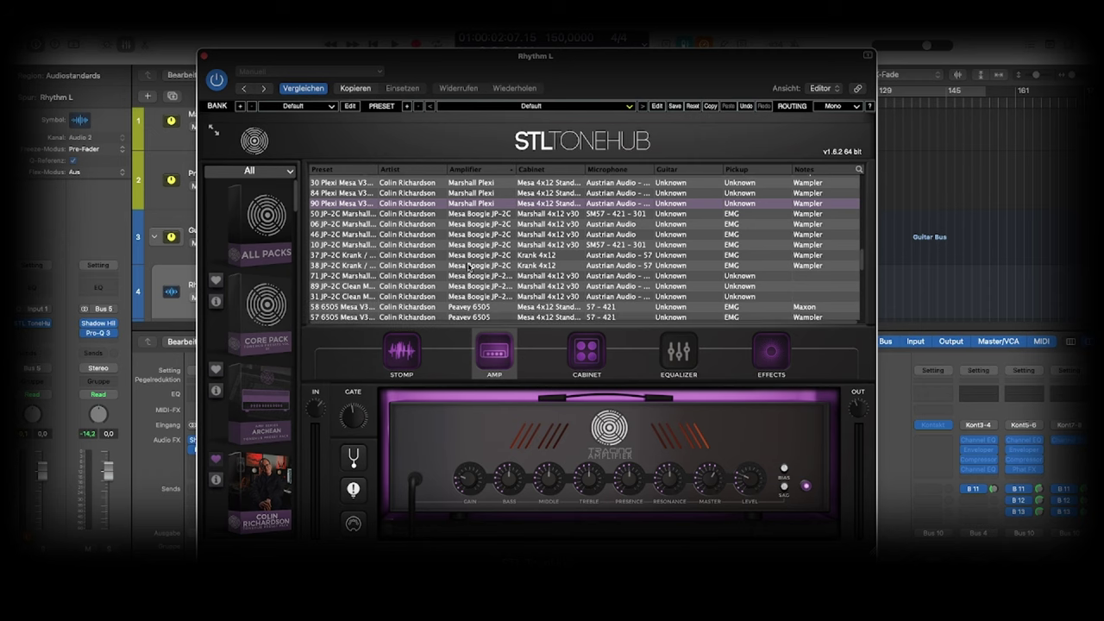
{"action": "left_click", "coordinate": [470, 215]}
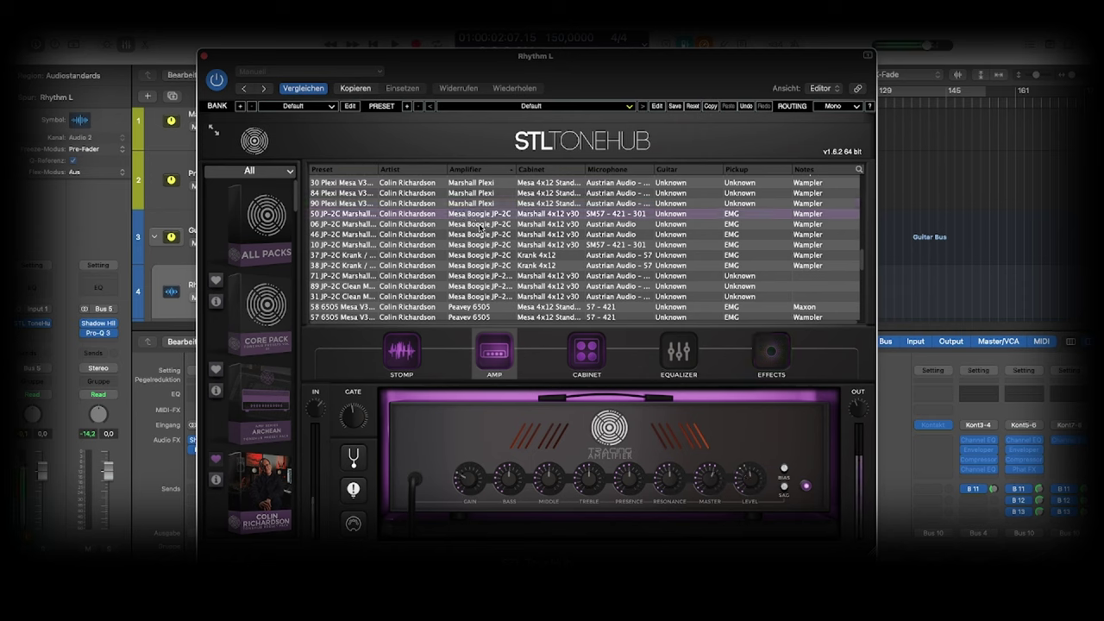
{"action": "left_click", "coordinate": [480, 227]}
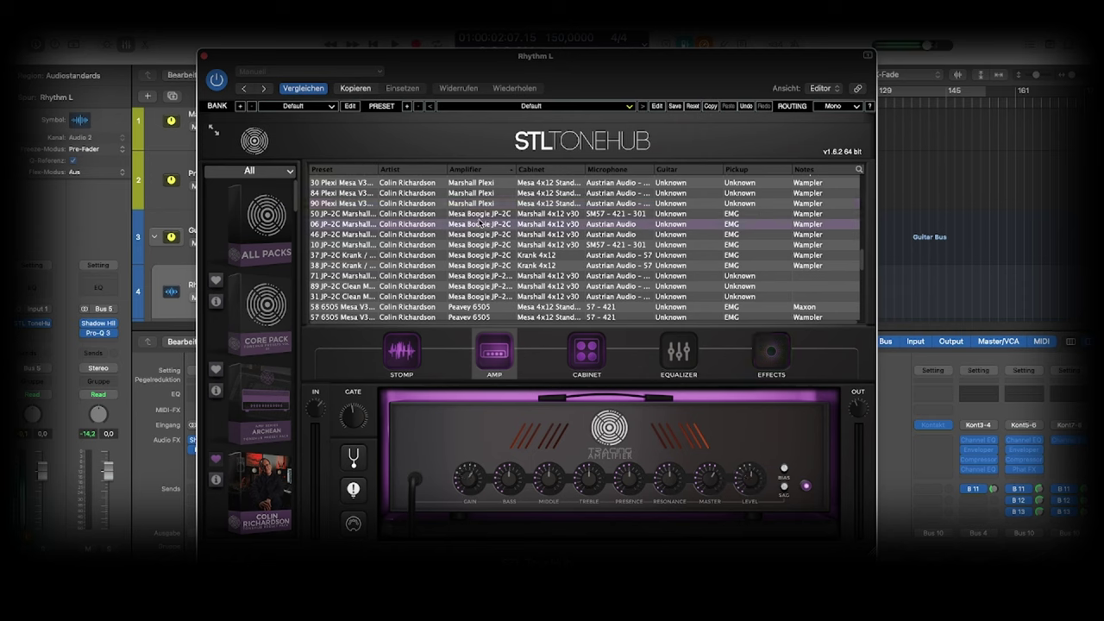
{"action": "left_click", "coordinate": [483, 236]}
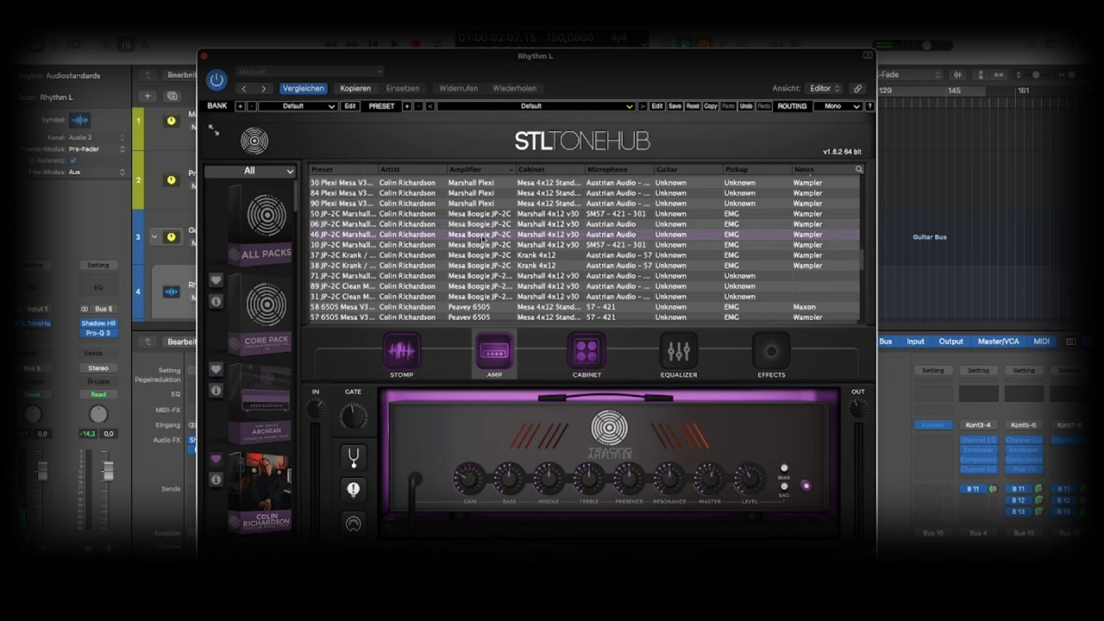
{"action": "left_click", "coordinate": [481, 245]}
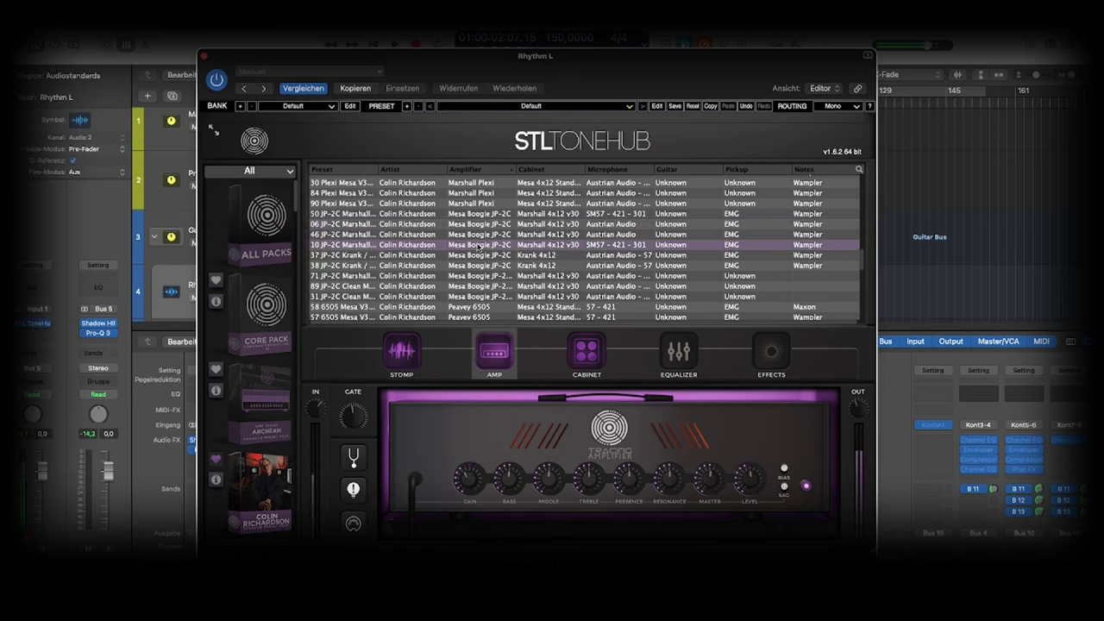
{"action": "left_click", "coordinate": [482, 255]}
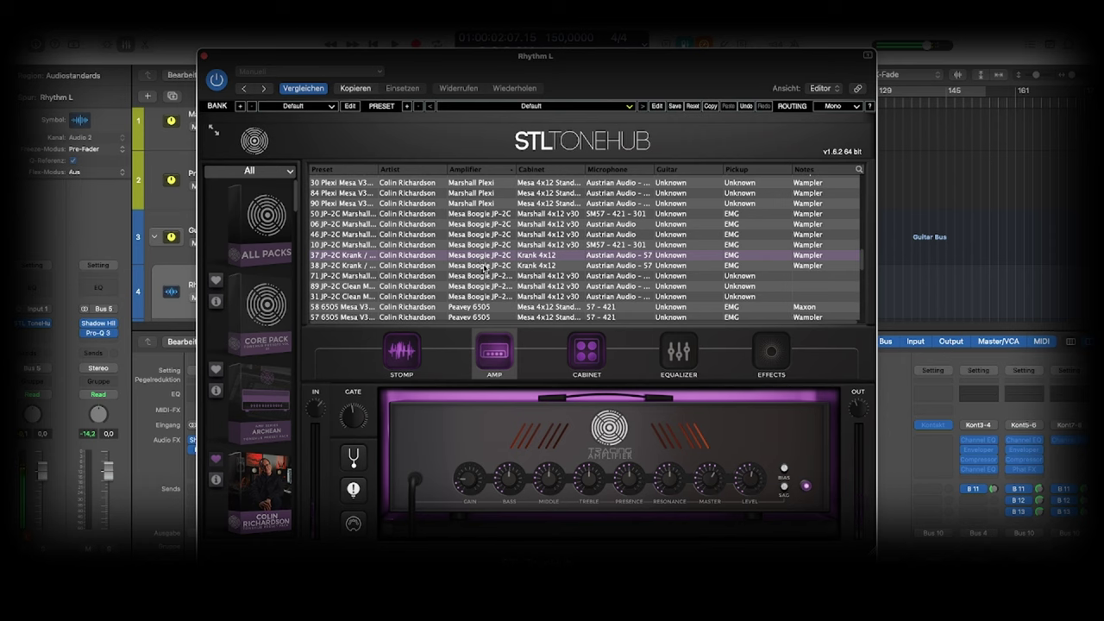
{"action": "left_click", "coordinate": [486, 268]}
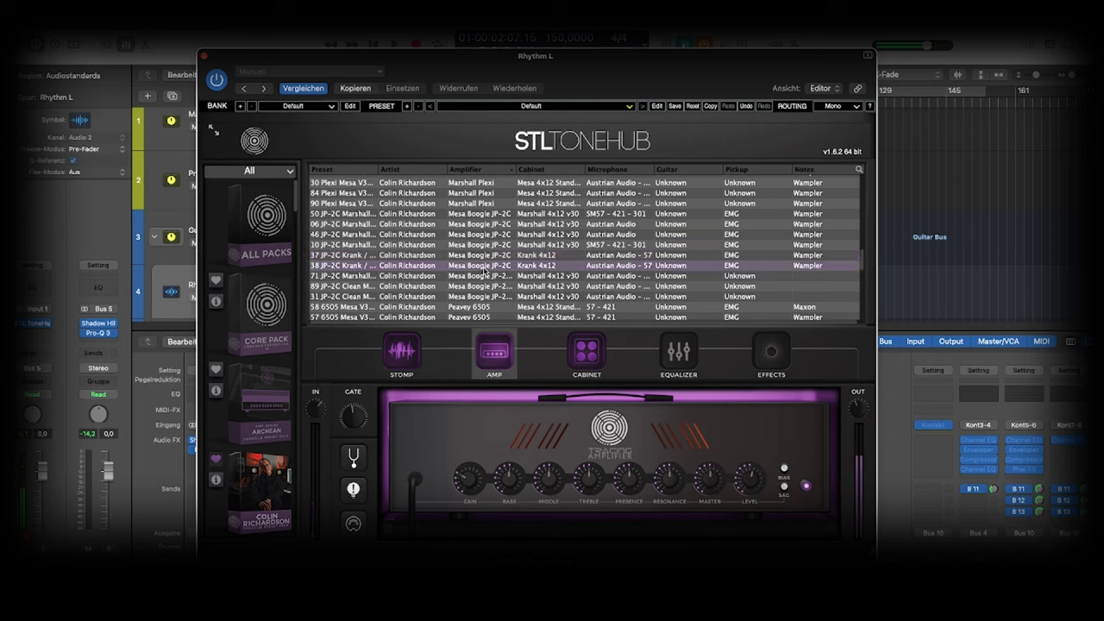
Audition the Mesa Boogie JP-2C presets 71, 89 Clean and 31 Clean, and return to preset 10.
{"action": "left_click", "coordinate": [485, 277]}
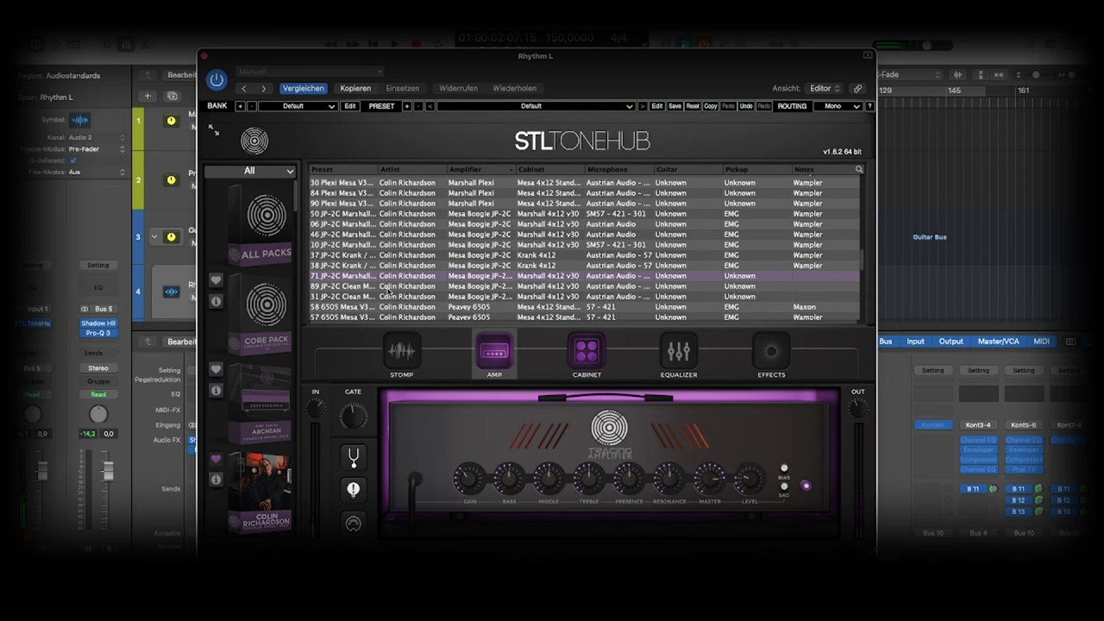
{"action": "left_click", "coordinate": [376, 288]}
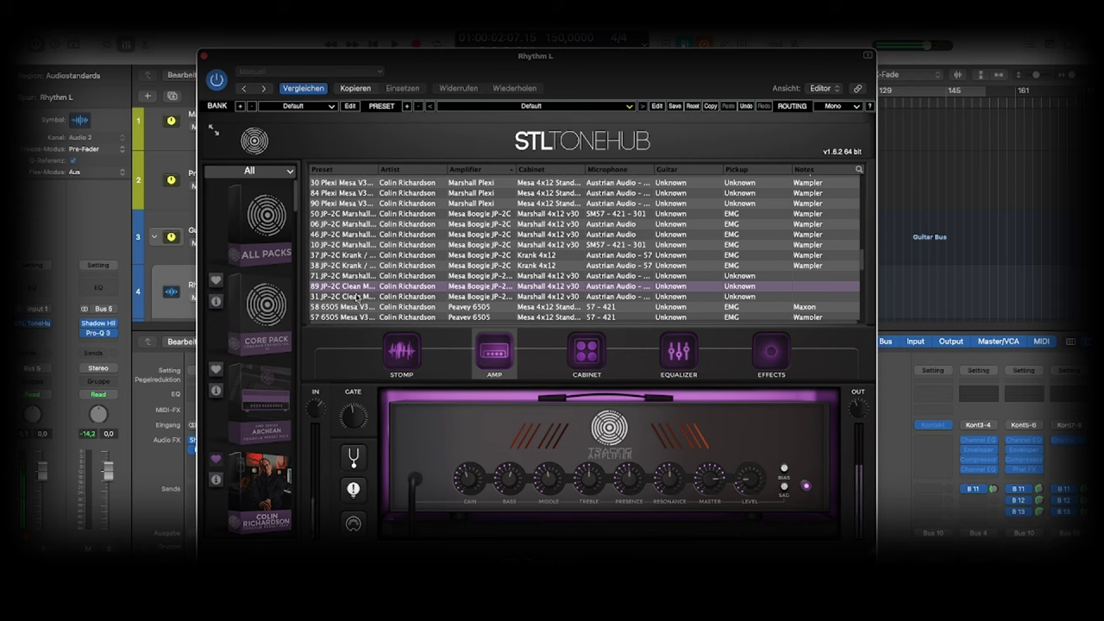
{"action": "left_click", "coordinate": [357, 298]}
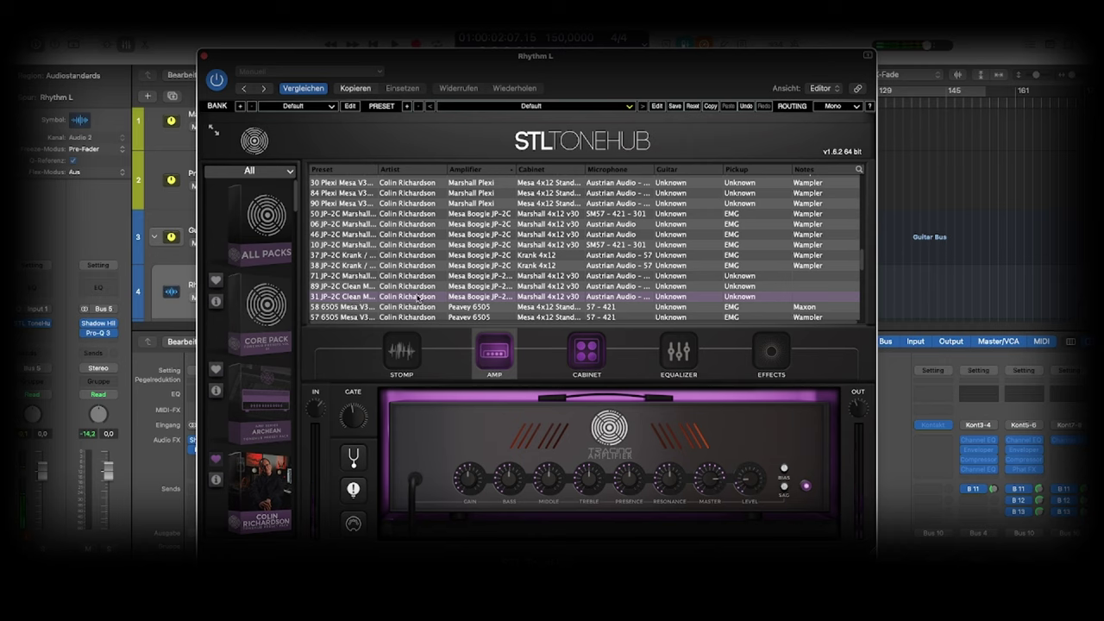
{"action": "left_click", "coordinate": [328, 247]}
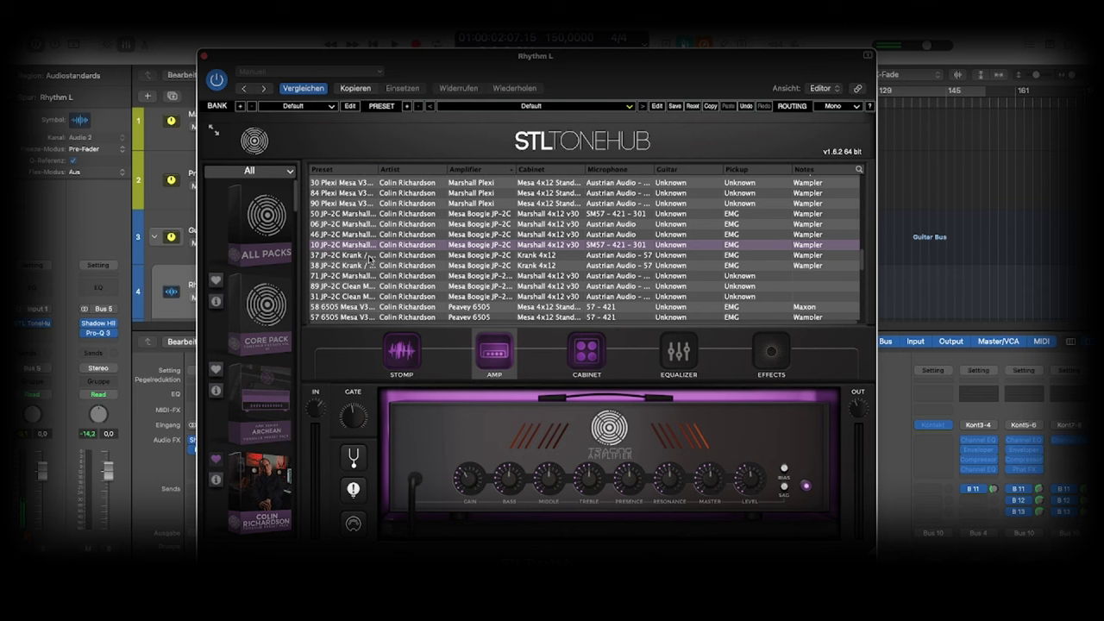
Browse the Peavey 6505 presets and load 74 Pepper Spray with the Marshall 4x12 V30 cabinet.
{"action": "scroll", "coordinate": [429, 271], "scroll_direction": "down", "scroll_amount": 2}
{"action": "scroll", "coordinate": [429, 271], "scroll_direction": "down", "scroll_amount": 6}
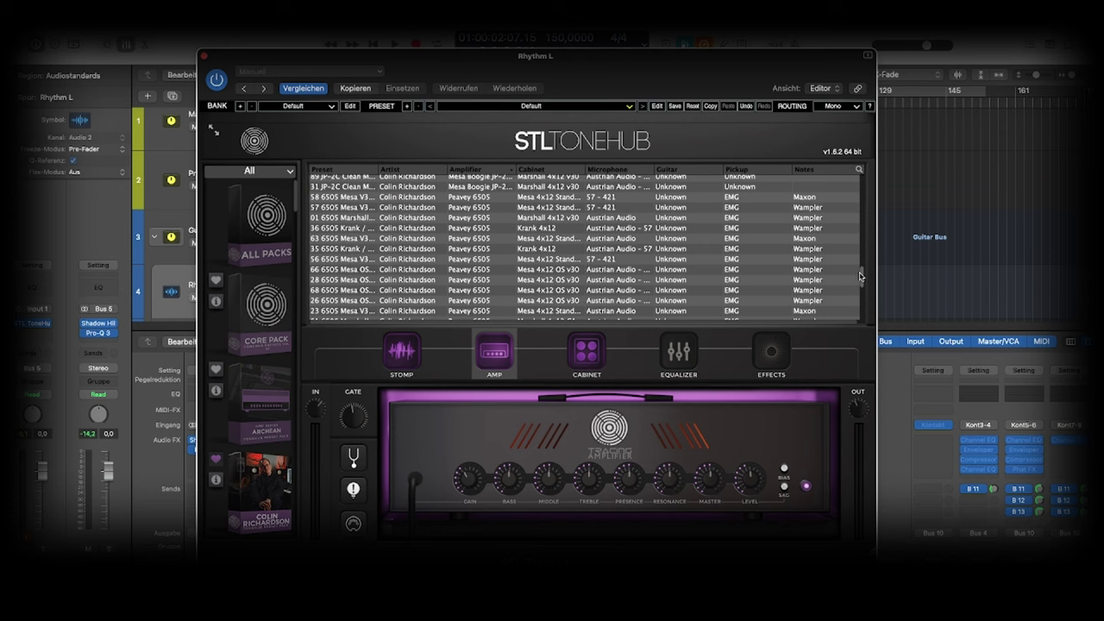
{"action": "left_click_drag", "start_coordinate": [861, 276], "coordinate": [863, 309]}
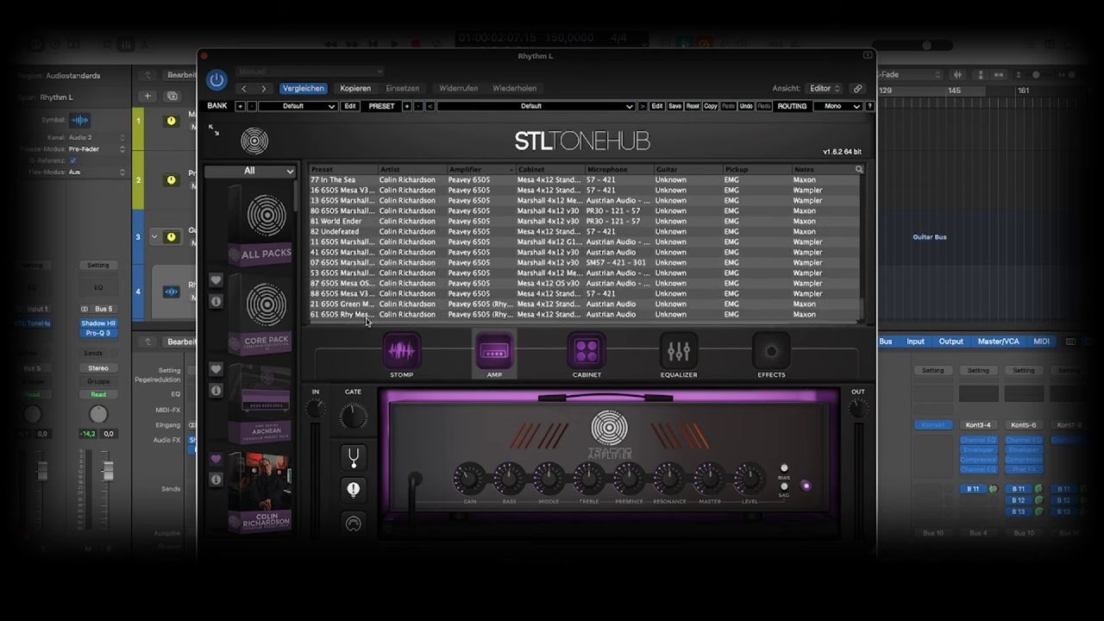
{"action": "scroll", "coordinate": [390, 283], "scroll_direction": "up", "scroll_amount": 4}
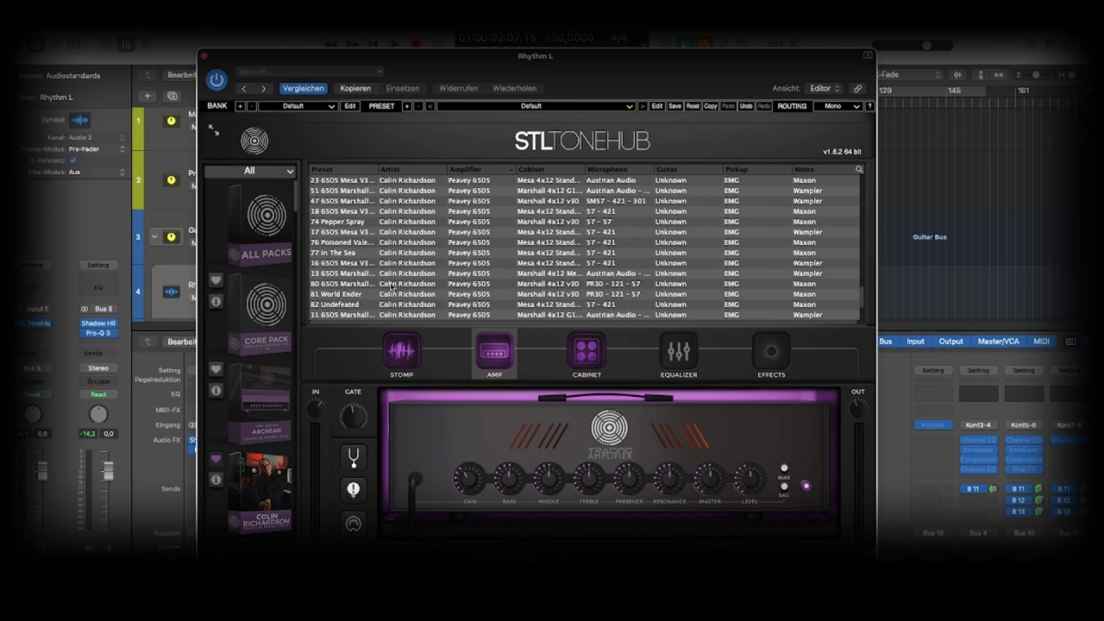
{"action": "scroll", "coordinate": [522, 293], "scroll_direction": "up", "scroll_amount": 1}
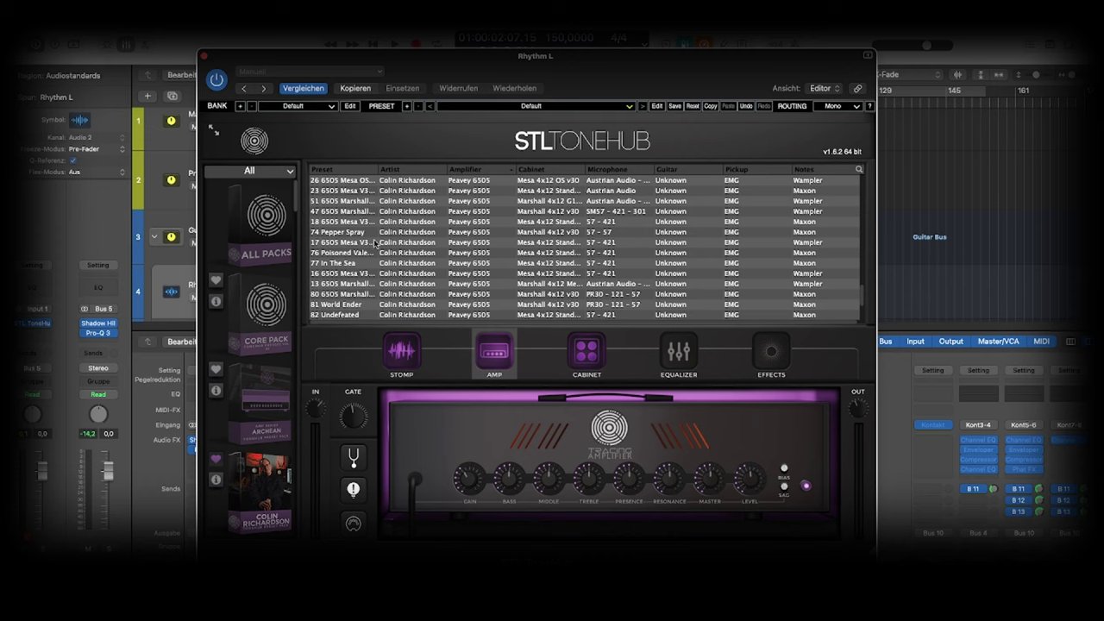
{"action": "left_click", "coordinate": [361, 235]}
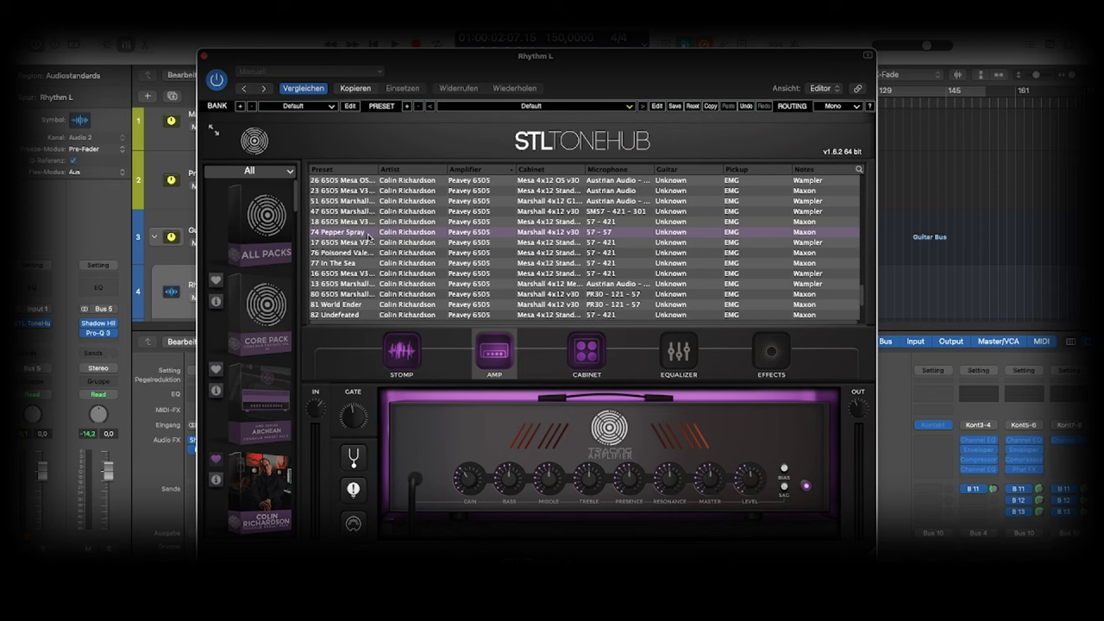
Go back to the start of the Peavey 6505 presets and audition 01, 36, 63 and 35.
{"action": "scroll", "coordinate": [416, 244], "scroll_direction": "up", "scroll_amount": 3}
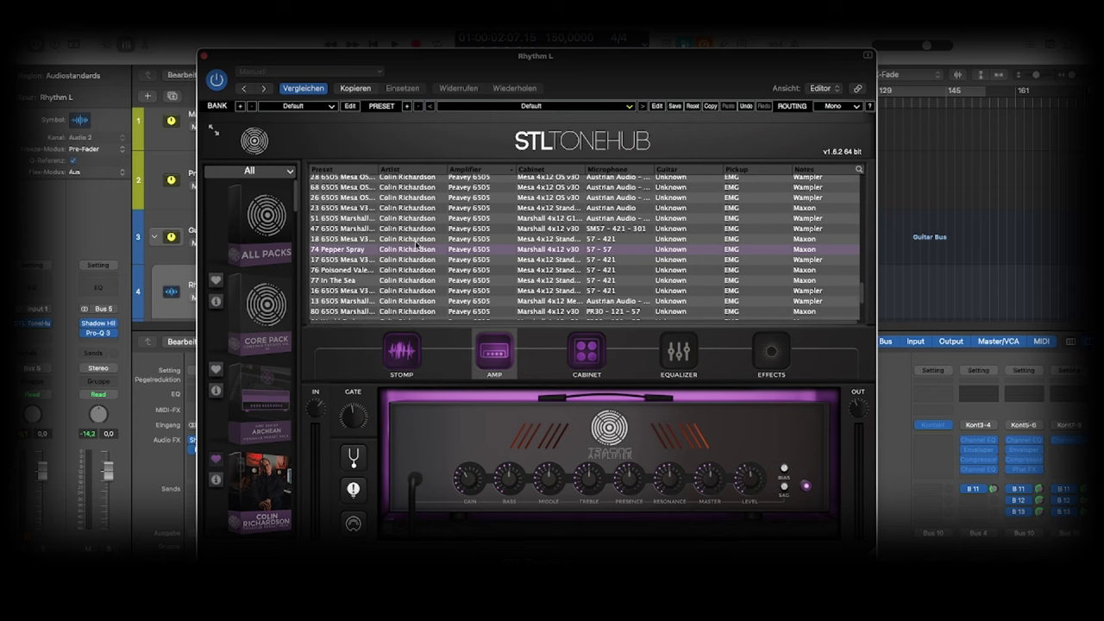
{"action": "scroll", "coordinate": [417, 246], "scroll_direction": "up", "scroll_amount": 4}
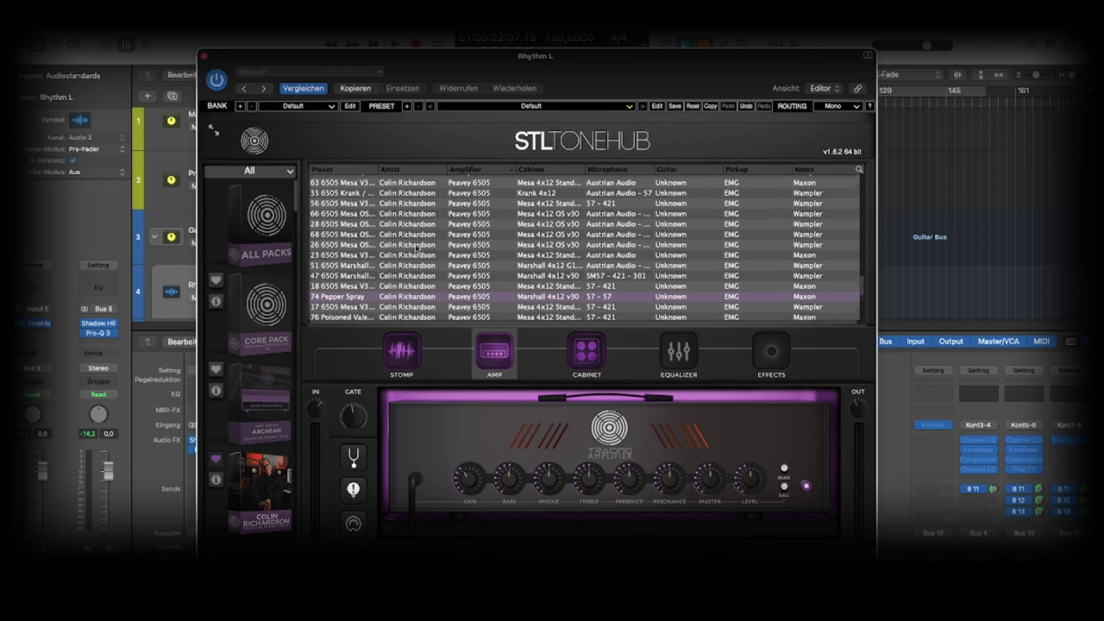
{"action": "scroll", "coordinate": [416, 246], "scroll_direction": "up", "scroll_amount": 10}
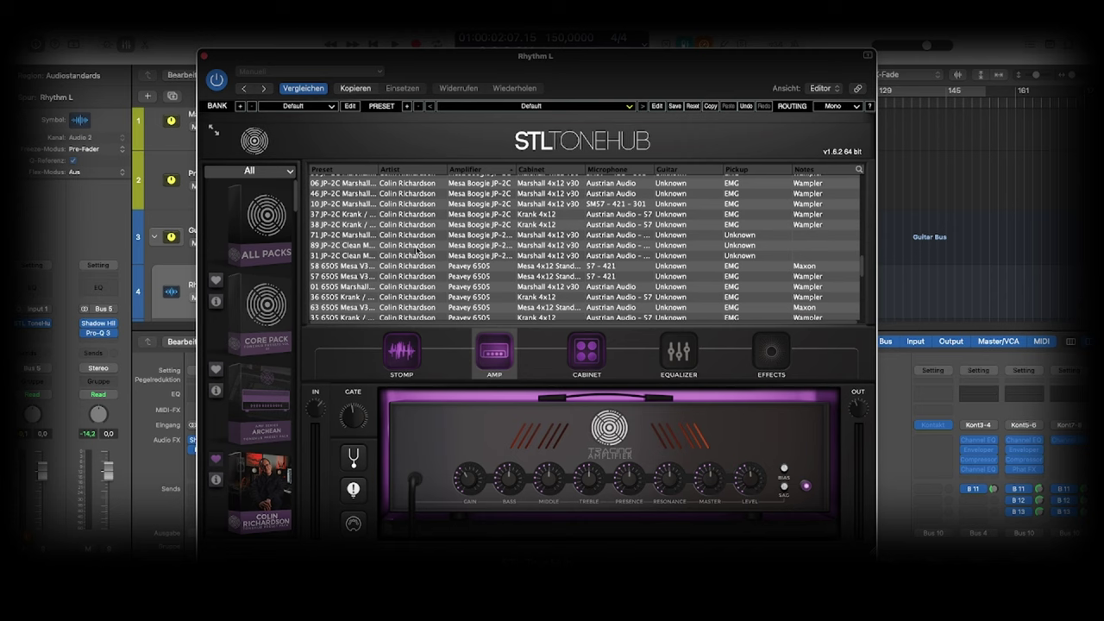
{"action": "left_click", "coordinate": [358, 286]}
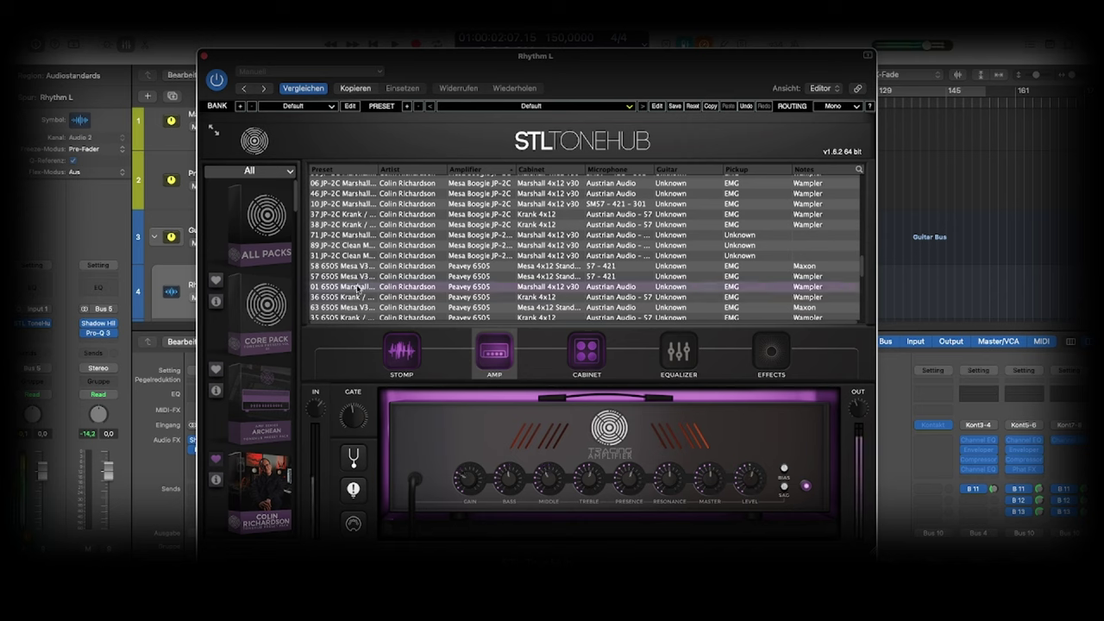
{"action": "left_click", "coordinate": [358, 296]}
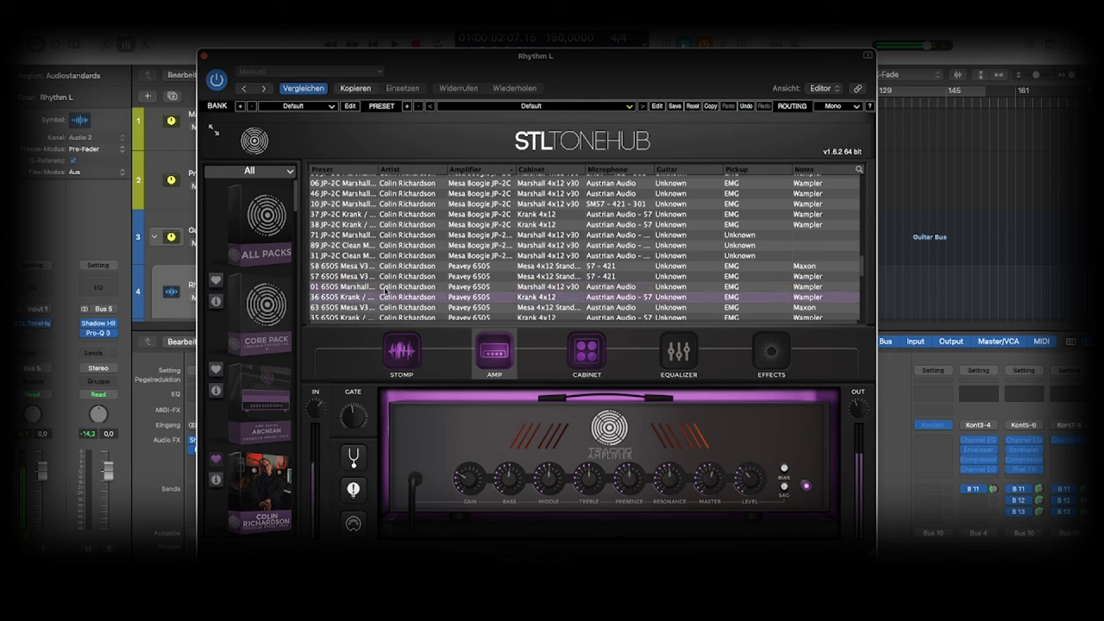
{"action": "scroll", "coordinate": [384, 292], "scroll_direction": "down", "scroll_amount": 1}
{"action": "left_click", "coordinate": [367, 291]}
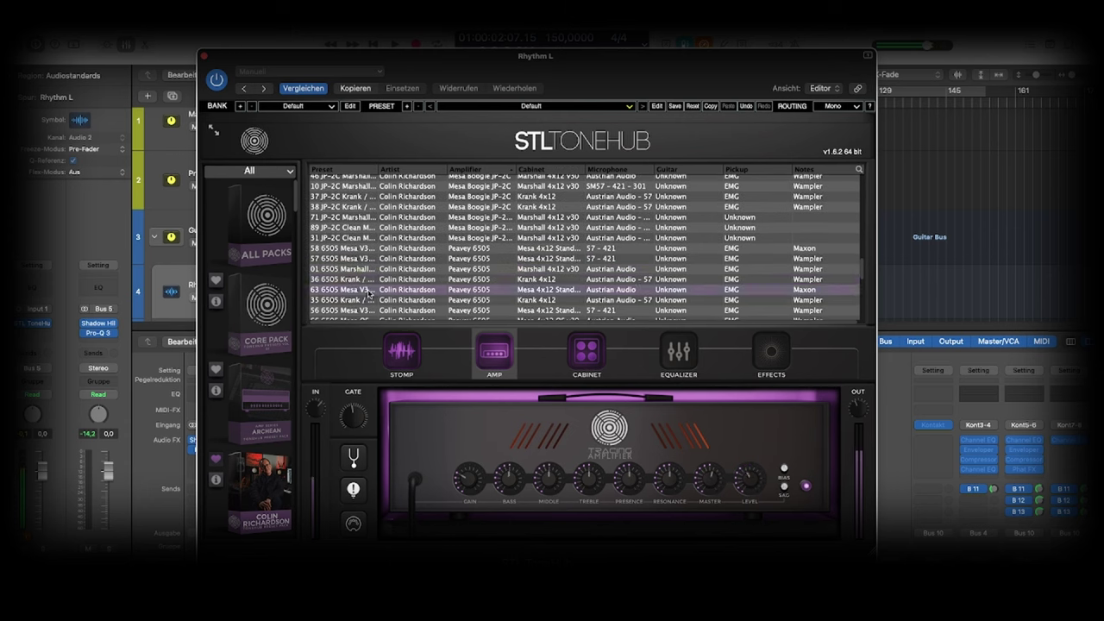
{"action": "left_click", "coordinate": [364, 300]}
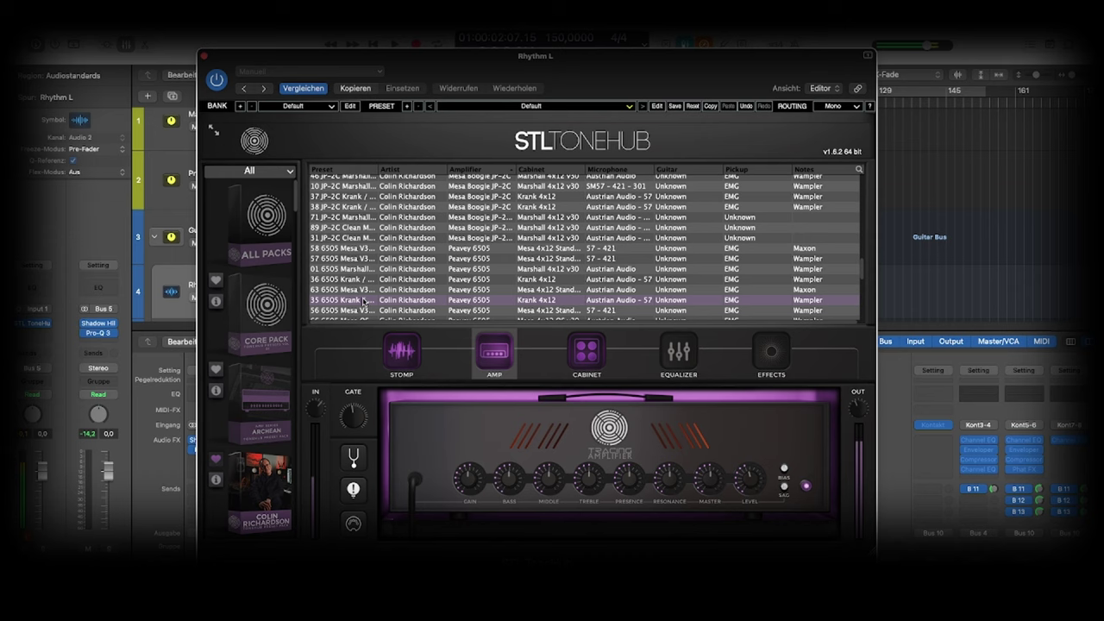
Audition the Peavey 6505 presets 56, 66, 28 and 68 with Mesa cabinets.
{"action": "scroll", "coordinate": [364, 300], "scroll_direction": "down", "scroll_amount": 1}
{"action": "left_click", "coordinate": [364, 299]}
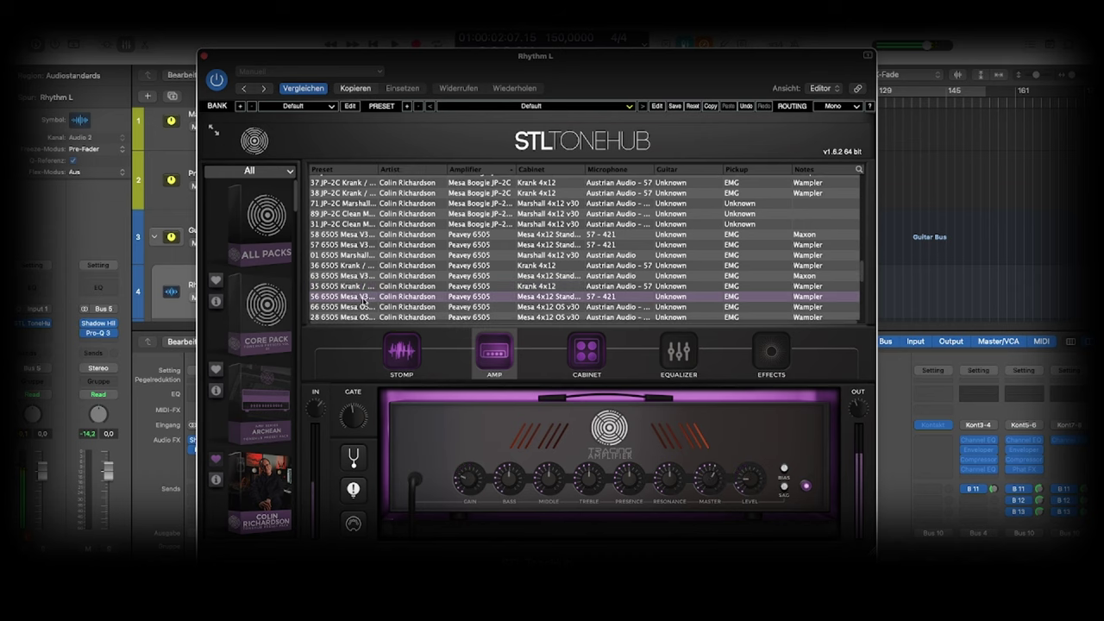
{"action": "scroll", "coordinate": [364, 300], "scroll_direction": "down", "scroll_amount": 1}
{"action": "left_click", "coordinate": [364, 299]}
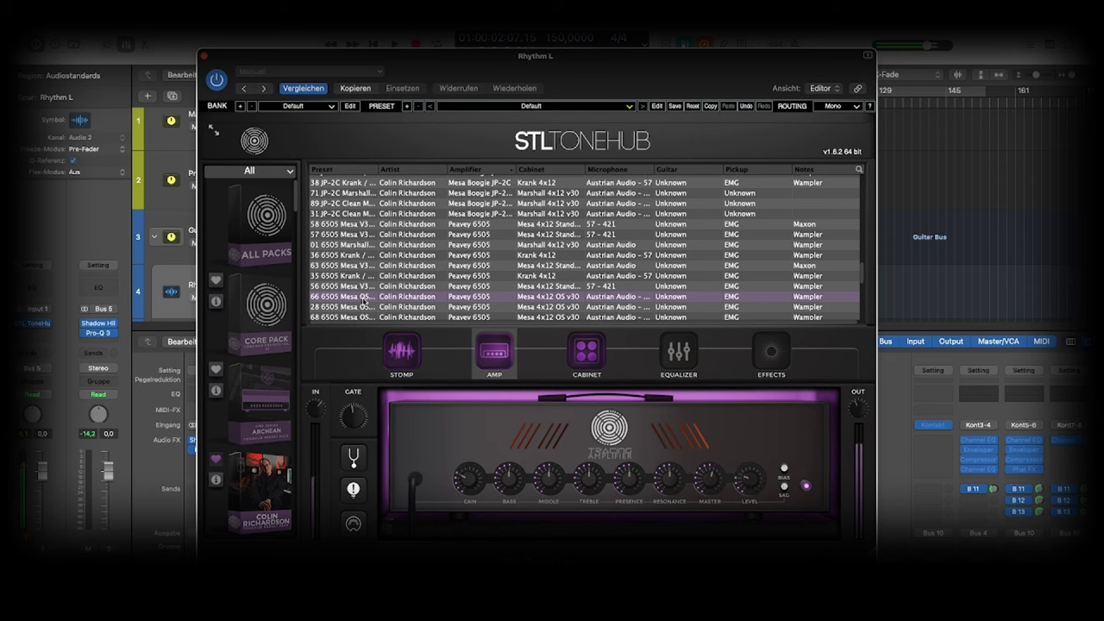
{"action": "left_click", "coordinate": [364, 307]}
{"action": "scroll", "coordinate": [364, 307], "scroll_direction": "down", "scroll_amount": 2}
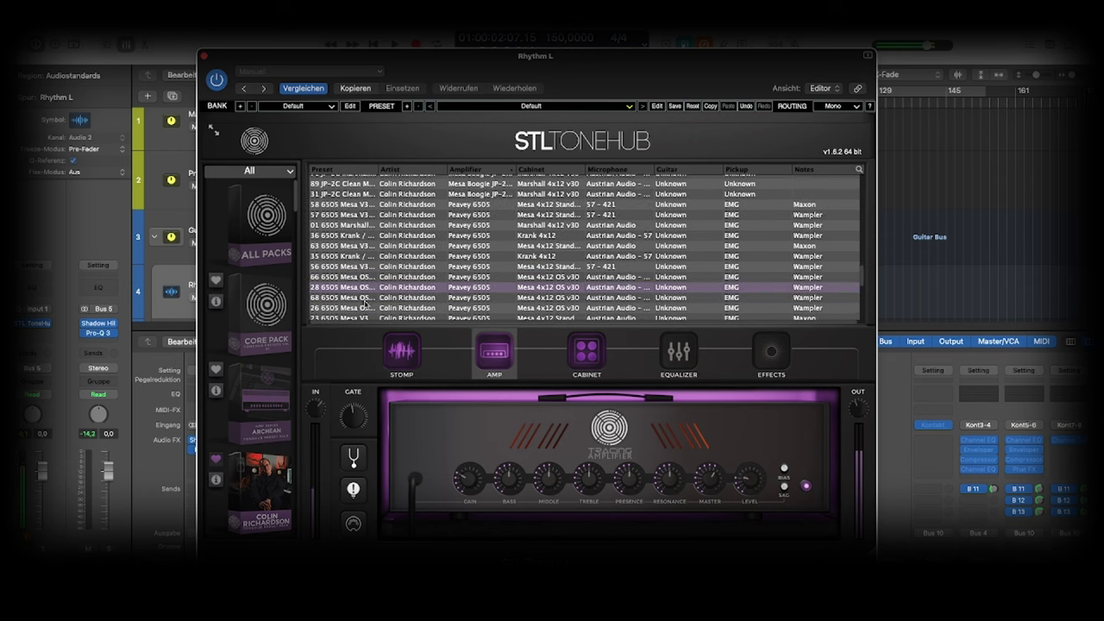
{"action": "left_click", "coordinate": [367, 298]}
{"action": "scroll", "coordinate": [366, 302], "scroll_direction": "down", "scroll_amount": 2}
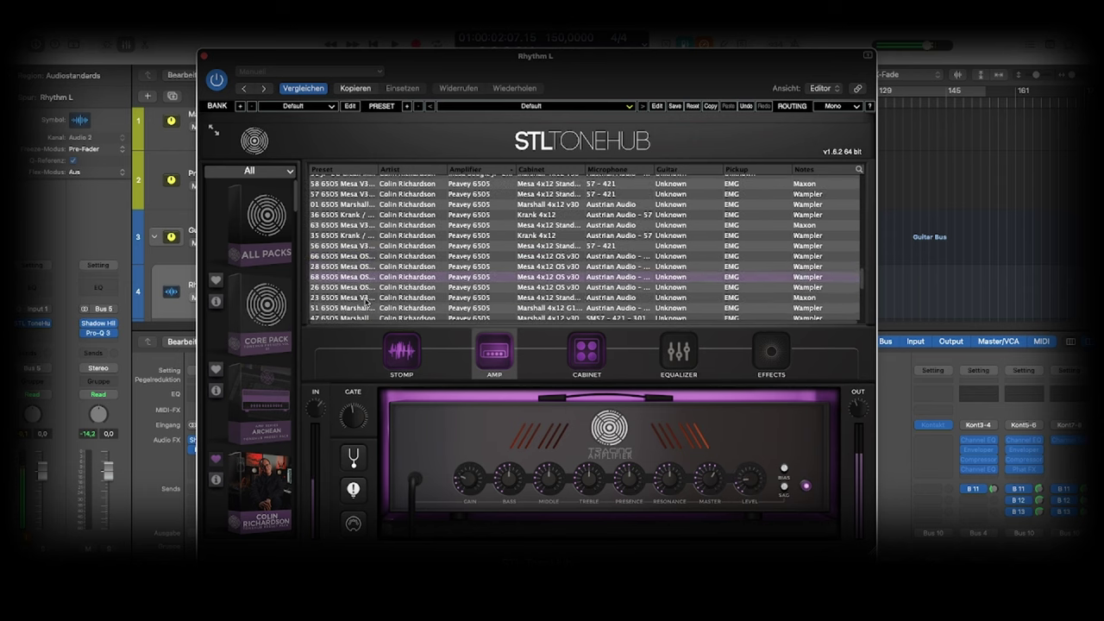
Audition the Peavey 6505 presets 26, 23, 51, 47 and 18 one after another.
{"action": "left_click", "coordinate": [364, 286]}
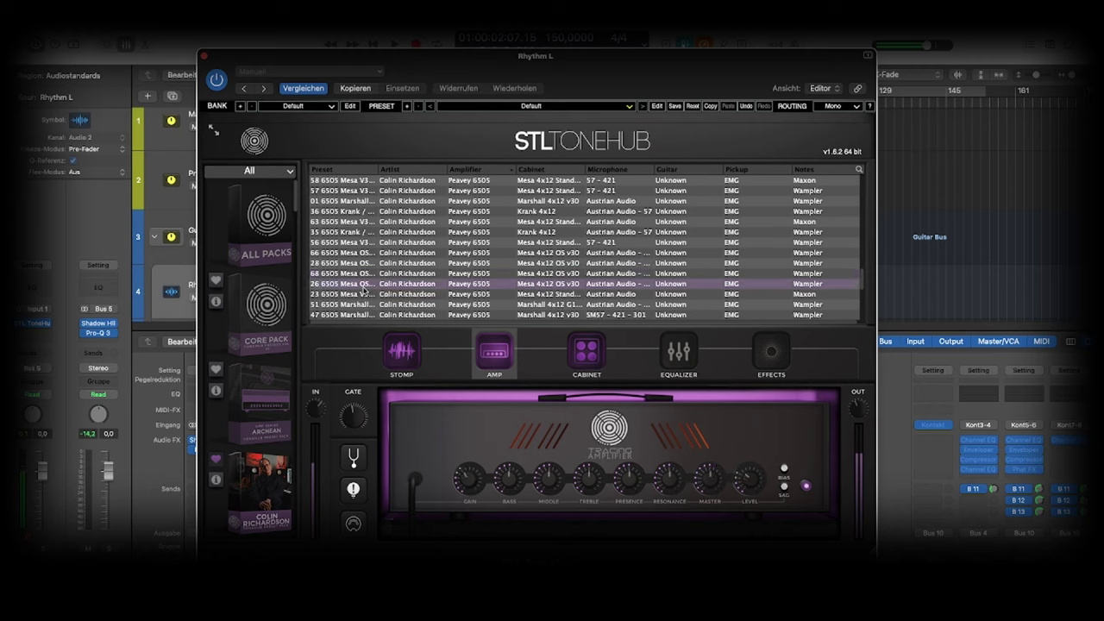
{"action": "left_click", "coordinate": [365, 294]}
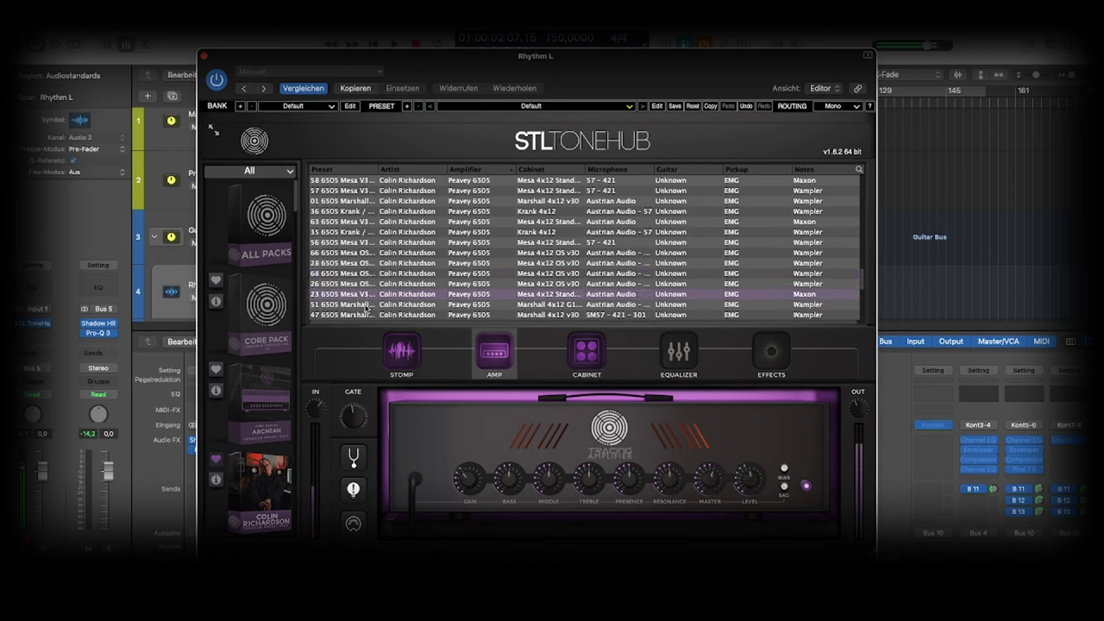
{"action": "left_click", "coordinate": [366, 306]}
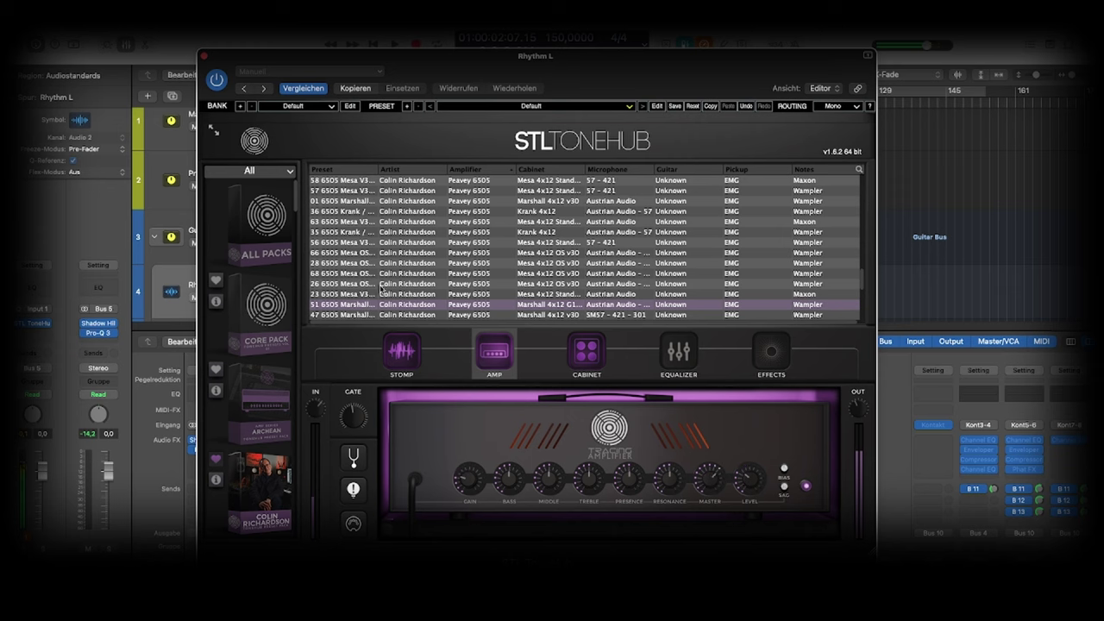
{"action": "scroll", "coordinate": [382, 290], "scroll_direction": "down", "scroll_amount": 1}
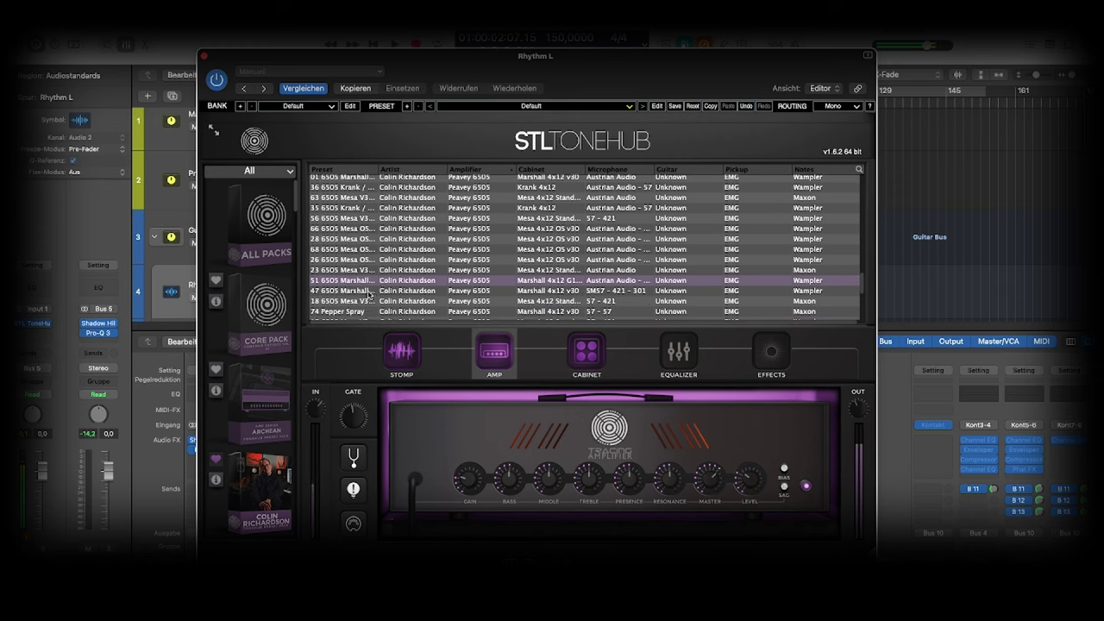
{"action": "left_click", "coordinate": [369, 293]}
{"action": "left_click", "coordinate": [368, 302]}
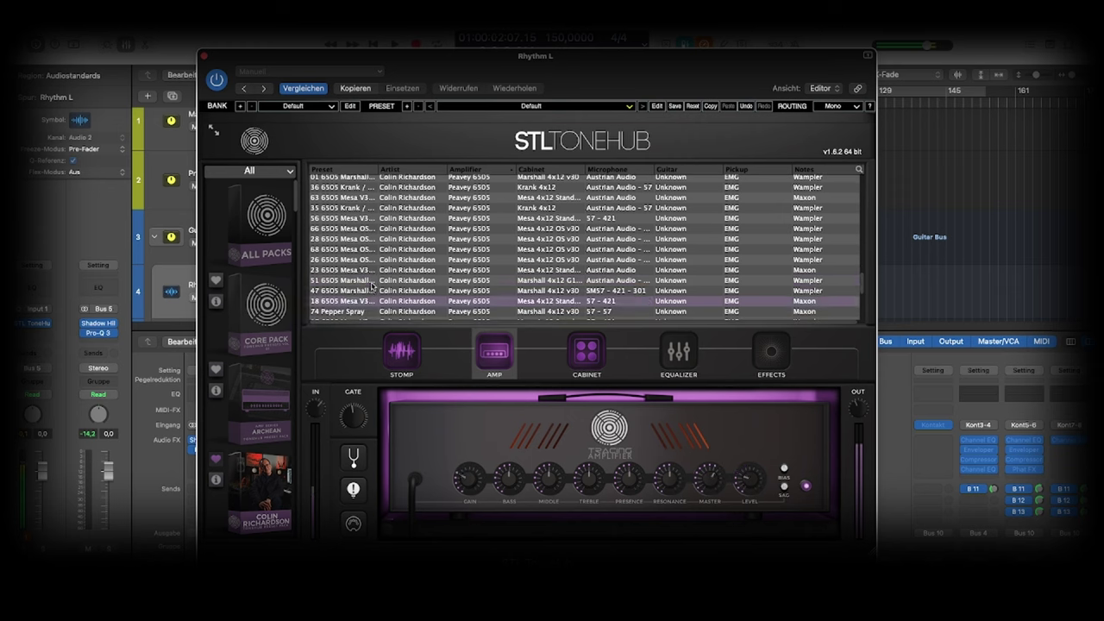
Load the 74 Pepper Spray preset again and look over the neighbouring Peavey 6505 presets.
{"action": "scroll", "coordinate": [380, 278], "scroll_direction": "down", "scroll_amount": 1}
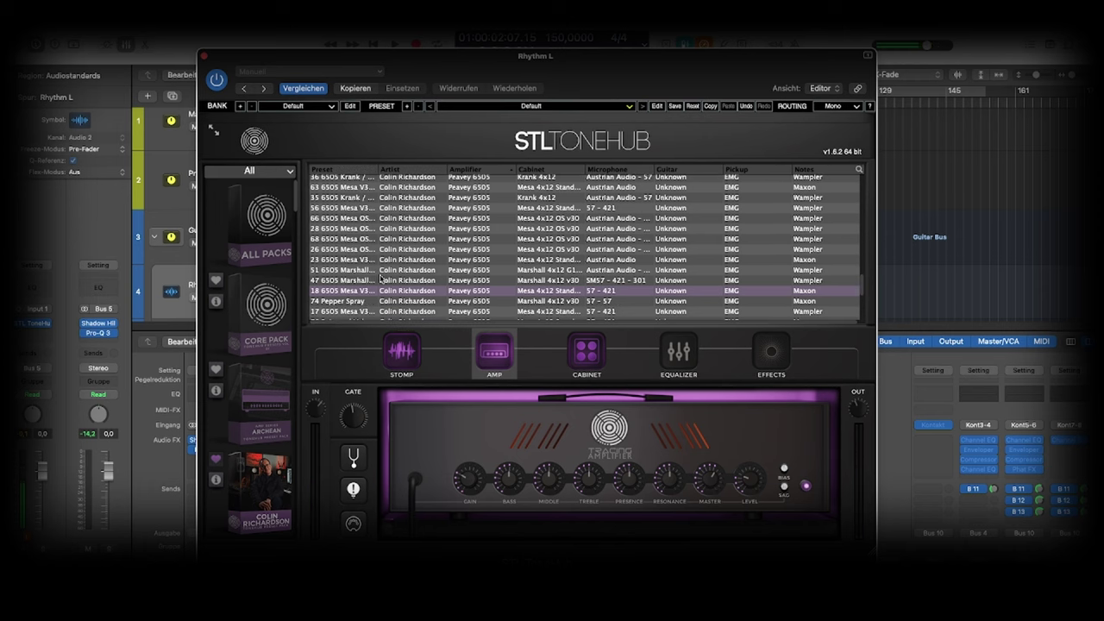
{"action": "scroll", "coordinate": [380, 278], "scroll_direction": "down", "scroll_amount": 1}
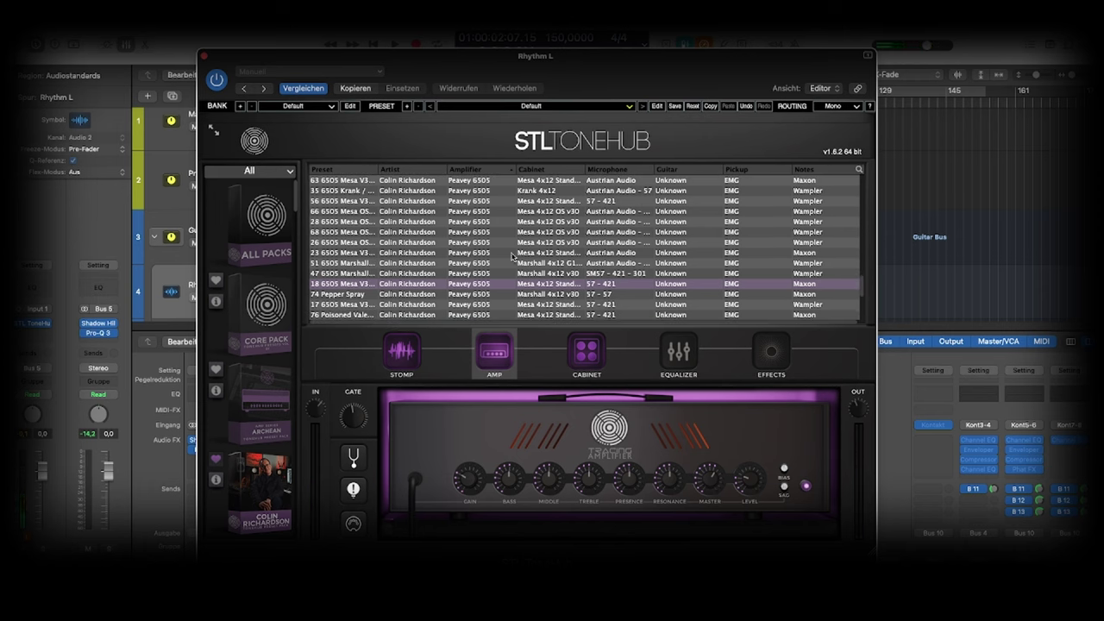
{"action": "scroll", "coordinate": [513, 256], "scroll_direction": "down", "scroll_amount": 2}
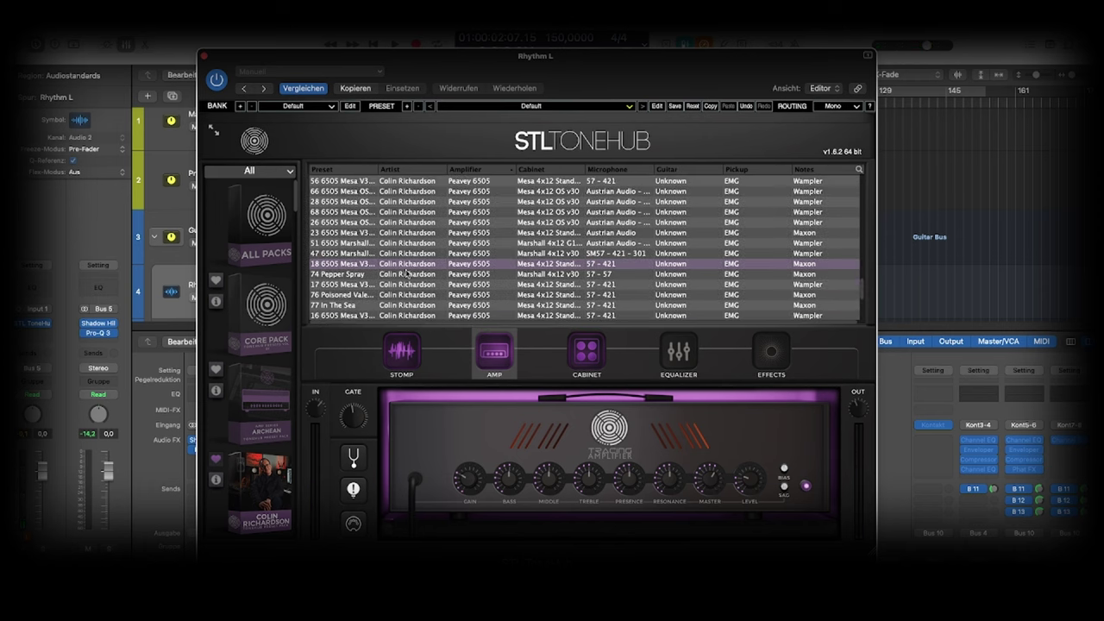
{"action": "left_click", "coordinate": [376, 276]}
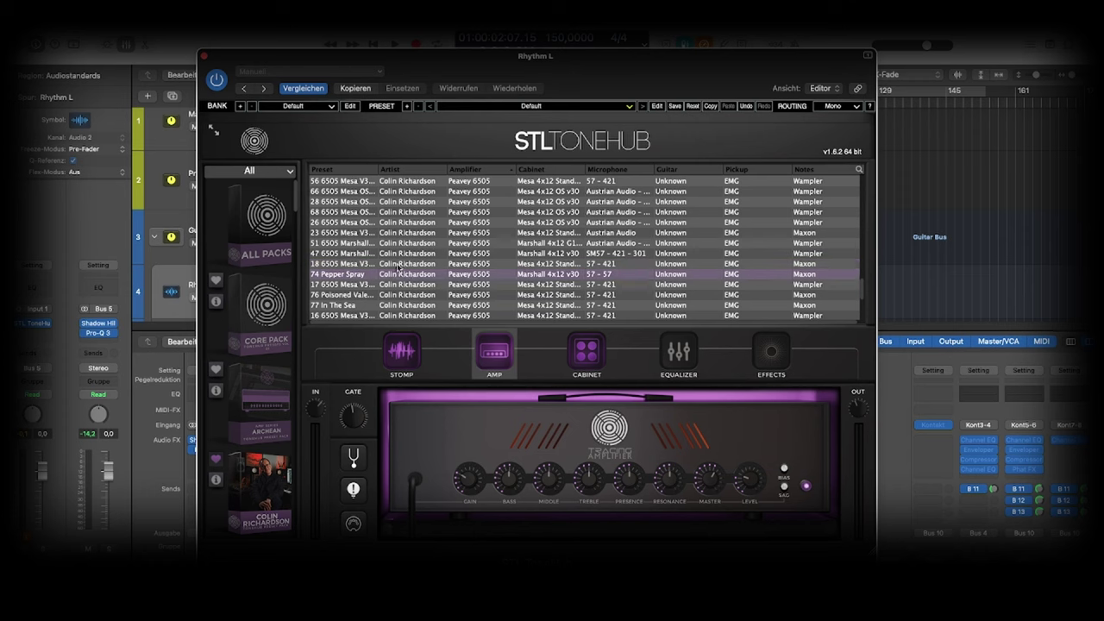
{"action": "scroll", "coordinate": [393, 268], "scroll_direction": "up", "scroll_amount": 1}
{"action": "scroll", "coordinate": [371, 226], "scroll_direction": "up", "scroll_amount": 1}
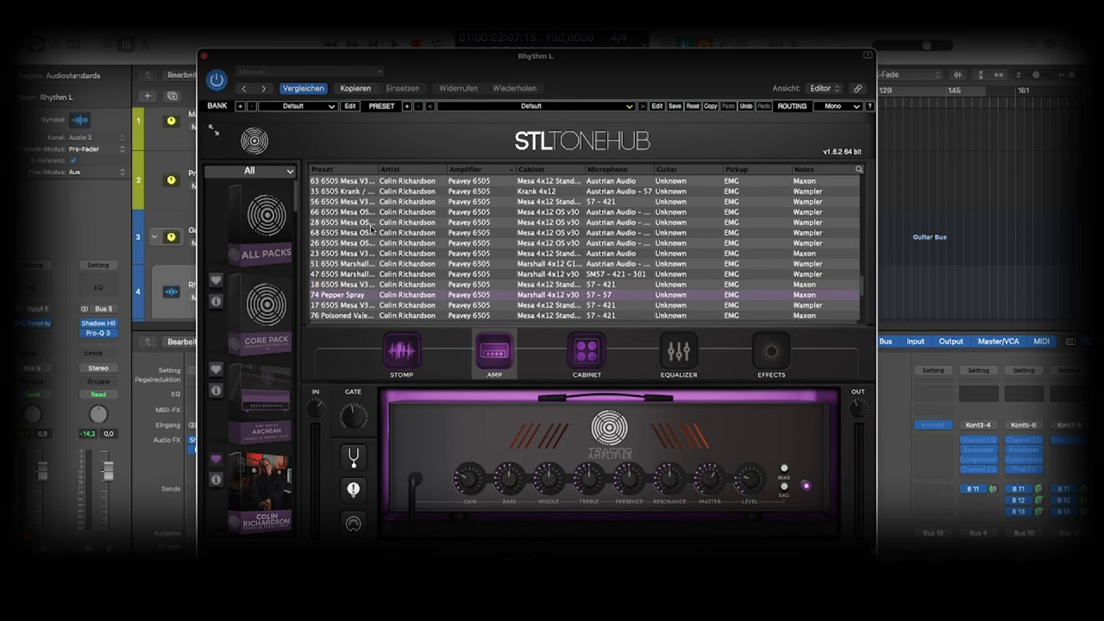
{"action": "scroll", "coordinate": [371, 226], "scroll_direction": "down", "scroll_amount": 2}
{"action": "scroll", "coordinate": [378, 253], "scroll_direction": "up", "scroll_amount": 2}
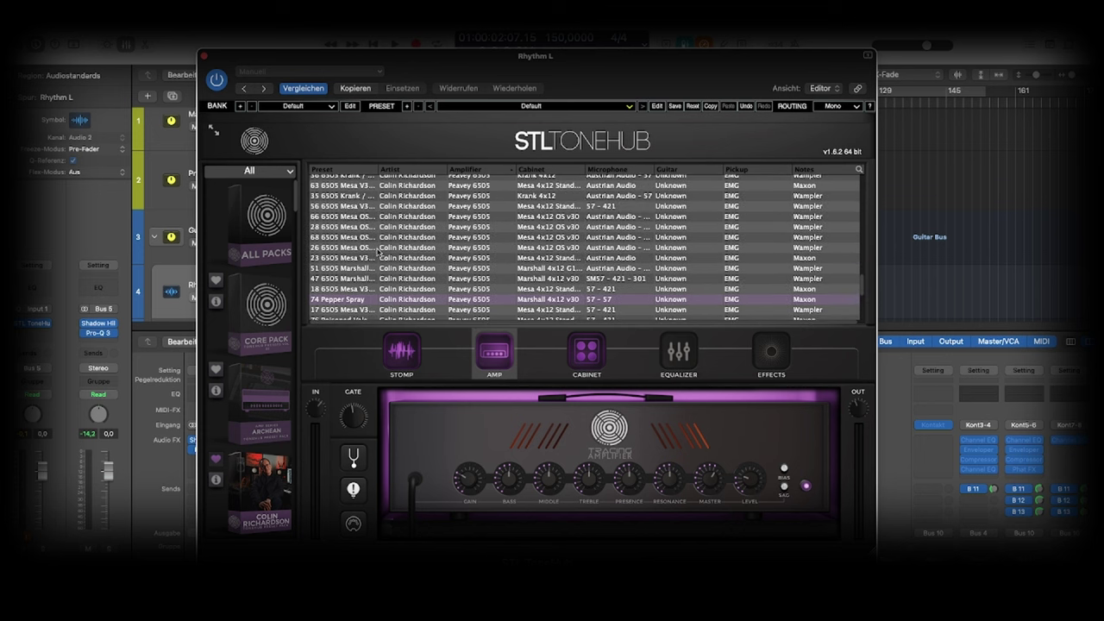
{"action": "scroll", "coordinate": [426, 268], "scroll_direction": "down", "scroll_amount": 1}
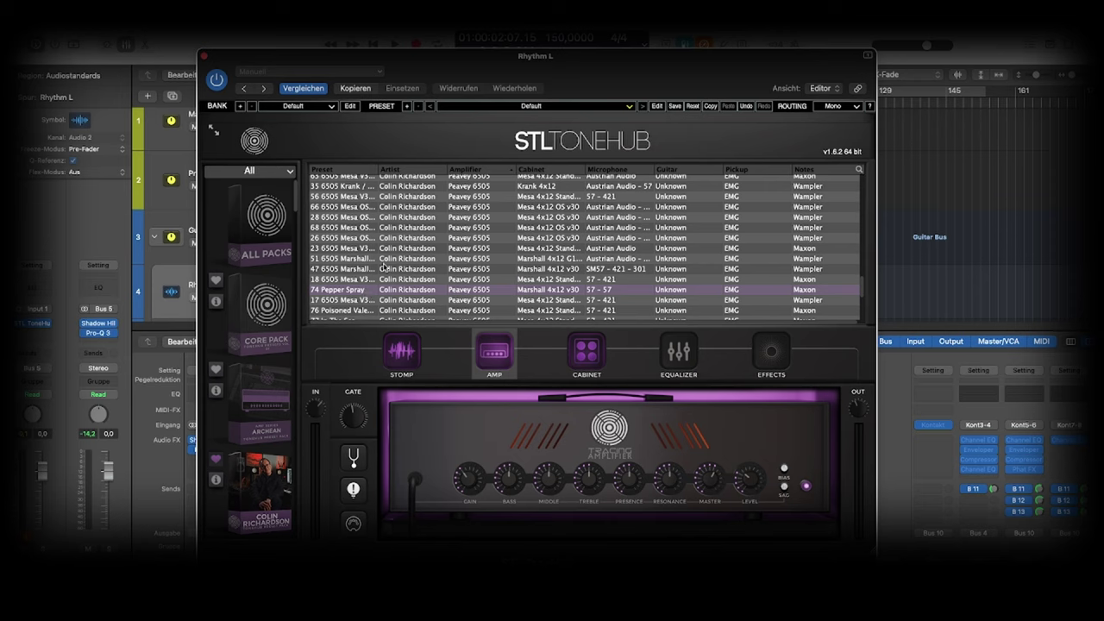
Audition the Peavey 6505 presets 17, 76, 77 In The Sea and 16 with the Mesa 4x12 cabinet.
{"action": "scroll", "coordinate": [383, 267], "scroll_direction": "down", "scroll_amount": 3}
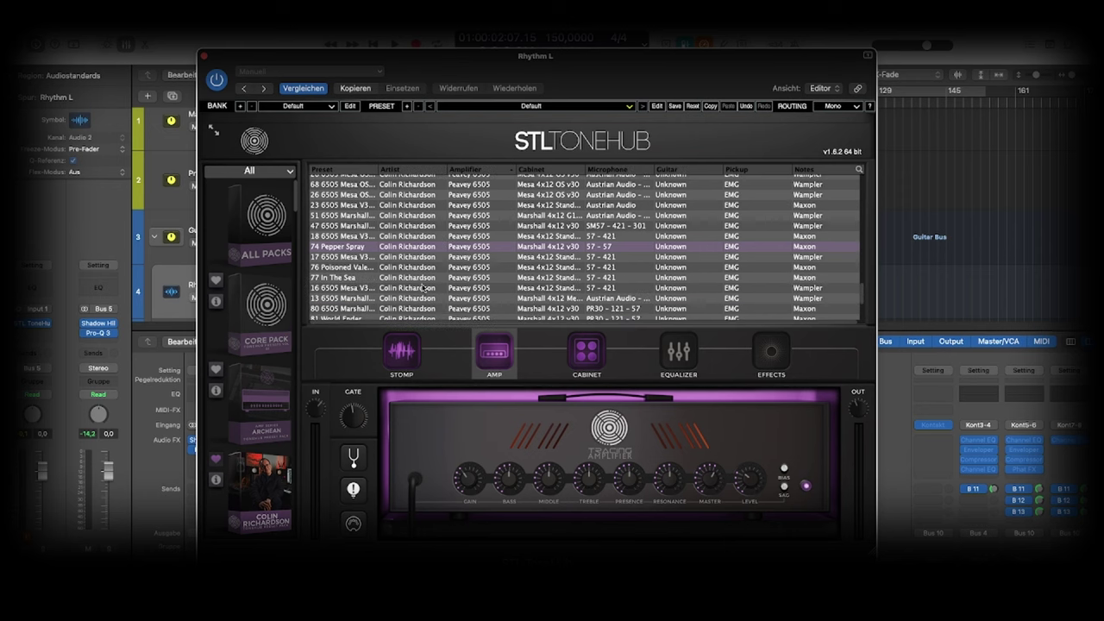
{"action": "left_click", "coordinate": [363, 259]}
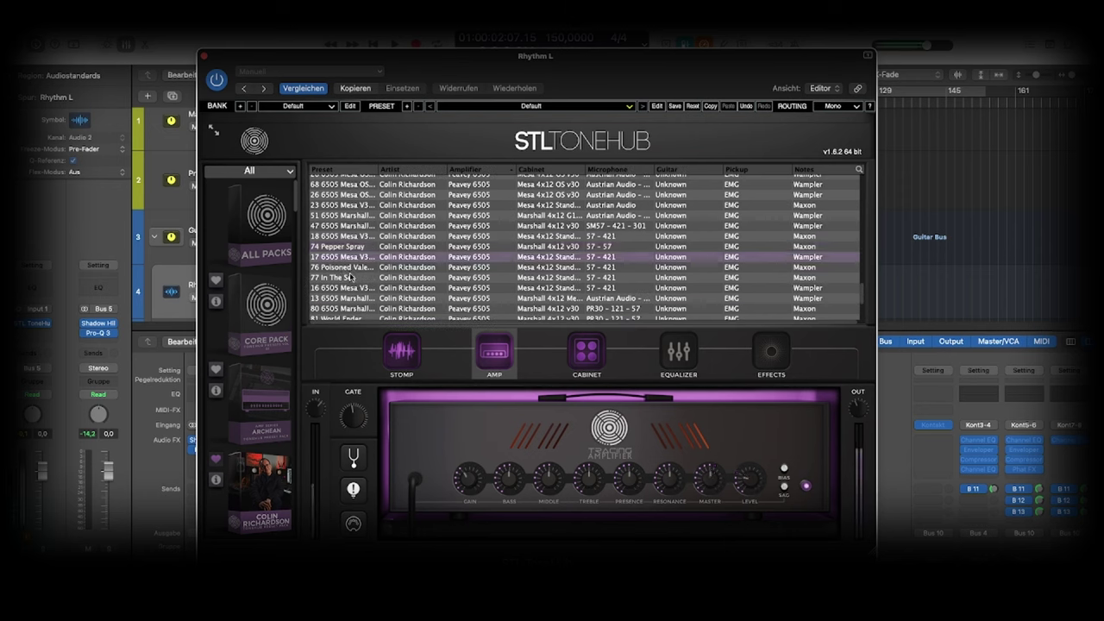
{"action": "left_click", "coordinate": [353, 269]}
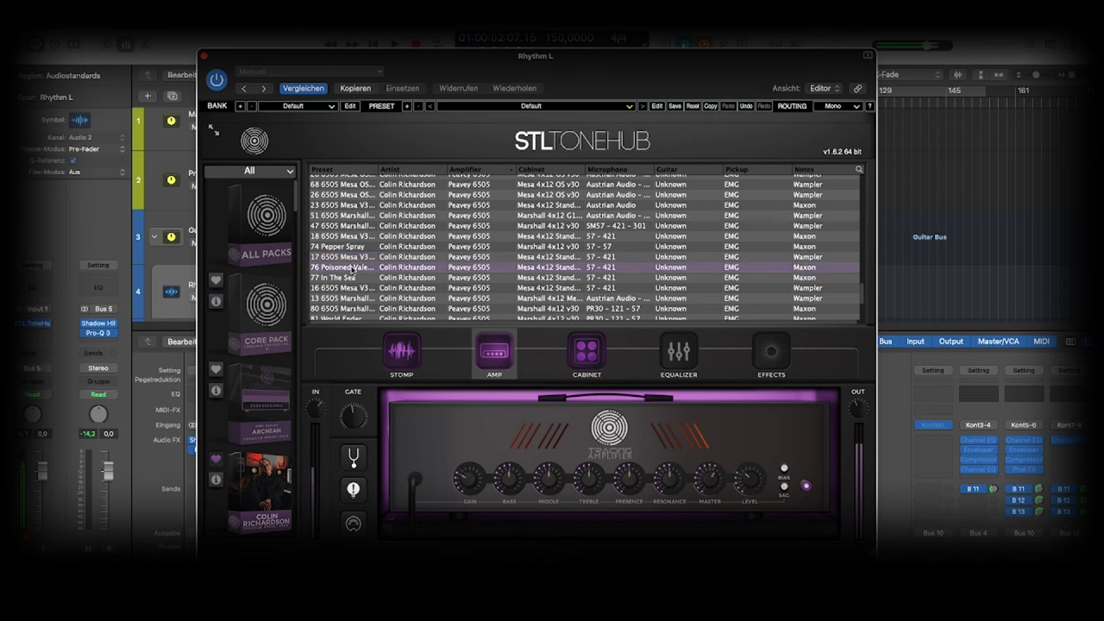
{"action": "left_click", "coordinate": [351, 278]}
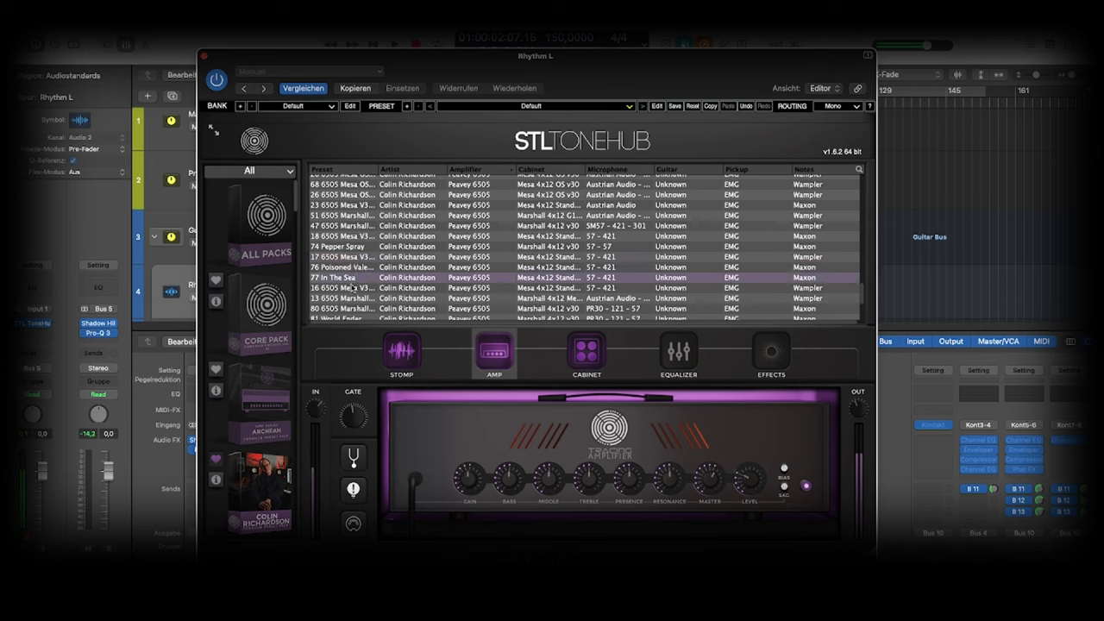
{"action": "left_click", "coordinate": [351, 288]}
Audition the Peavey 6505 presets 13, 80, 81 World Ender and 82 Undefeated.
{"action": "scroll", "coordinate": [351, 286], "scroll_direction": "down", "scroll_amount": 1}
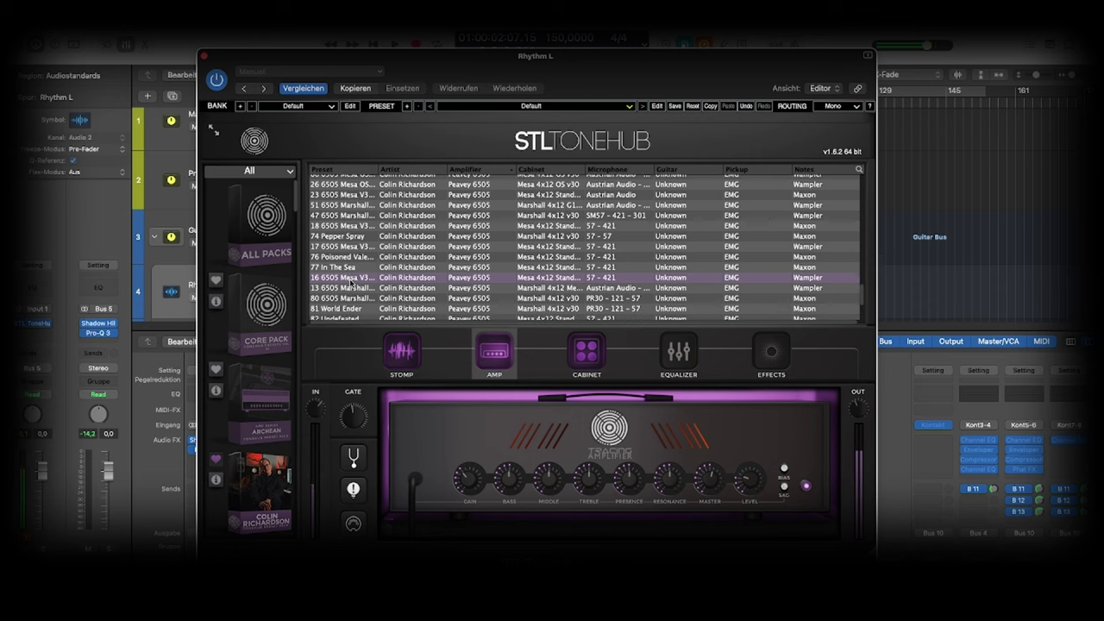
{"action": "left_click", "coordinate": [352, 288]}
{"action": "scroll", "coordinate": [366, 276], "scroll_direction": "down", "scroll_amount": 2}
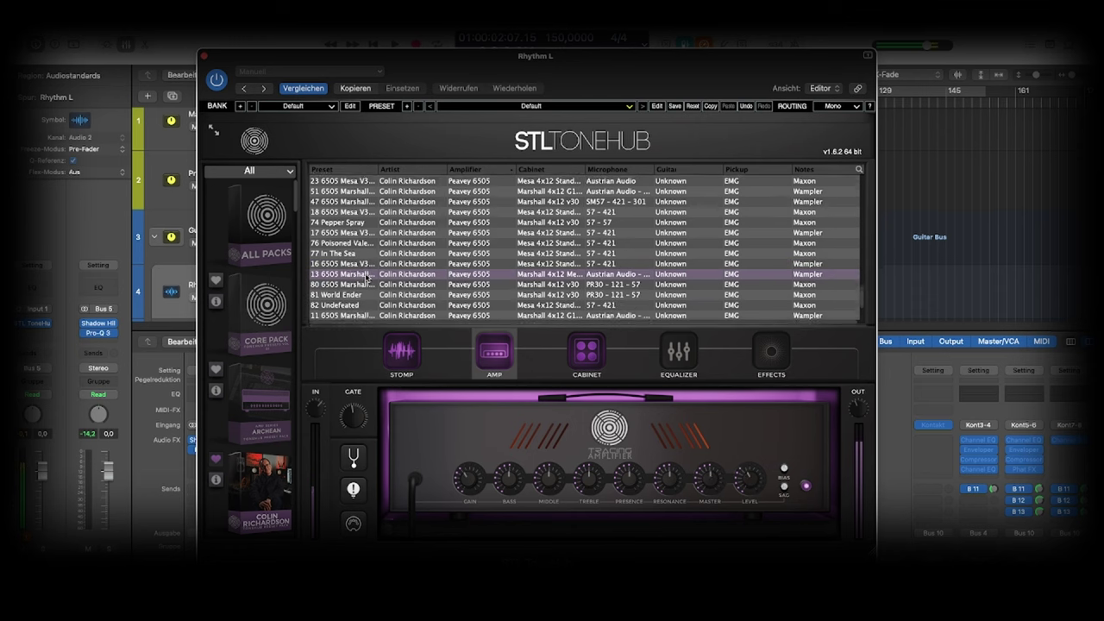
{"action": "scroll", "coordinate": [367, 276], "scroll_direction": "down", "scroll_amount": 1}
{"action": "left_click", "coordinate": [366, 276]}
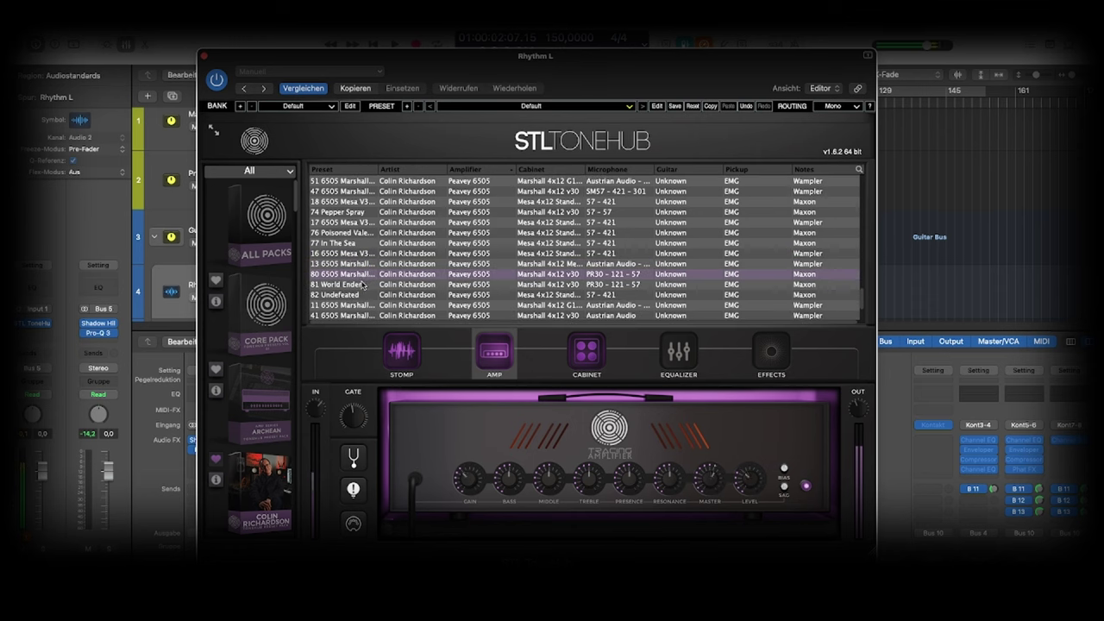
{"action": "left_click", "coordinate": [364, 285]}
{"action": "scroll", "coordinate": [364, 285], "scroll_direction": "down", "scroll_amount": 4}
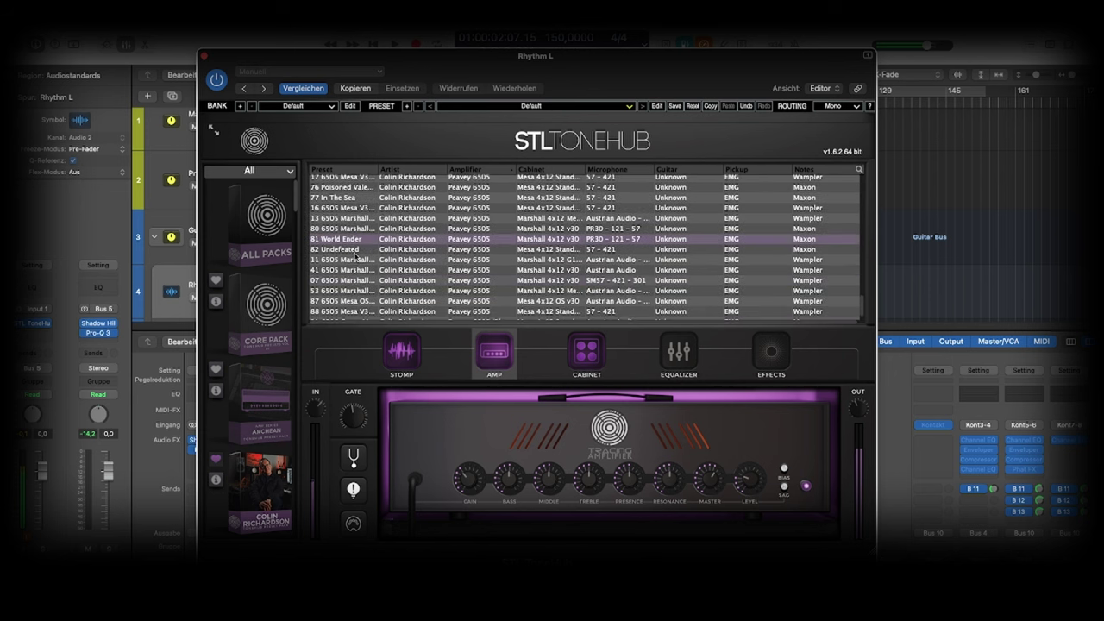
{"action": "left_click", "coordinate": [355, 250]}
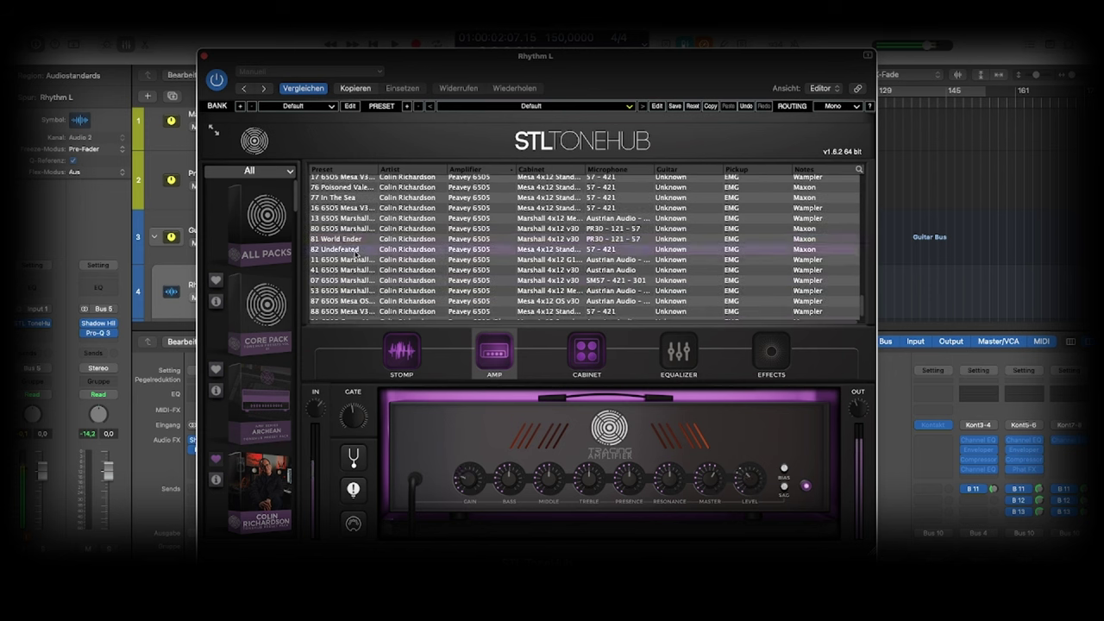
Audition the Peavey 6505 presets 11, 41, 07 and 53 with Marshall 4x12 cabinets.
{"action": "scroll", "coordinate": [356, 253], "scroll_direction": "down", "scroll_amount": 1}
{"action": "left_click", "coordinate": [356, 252]}
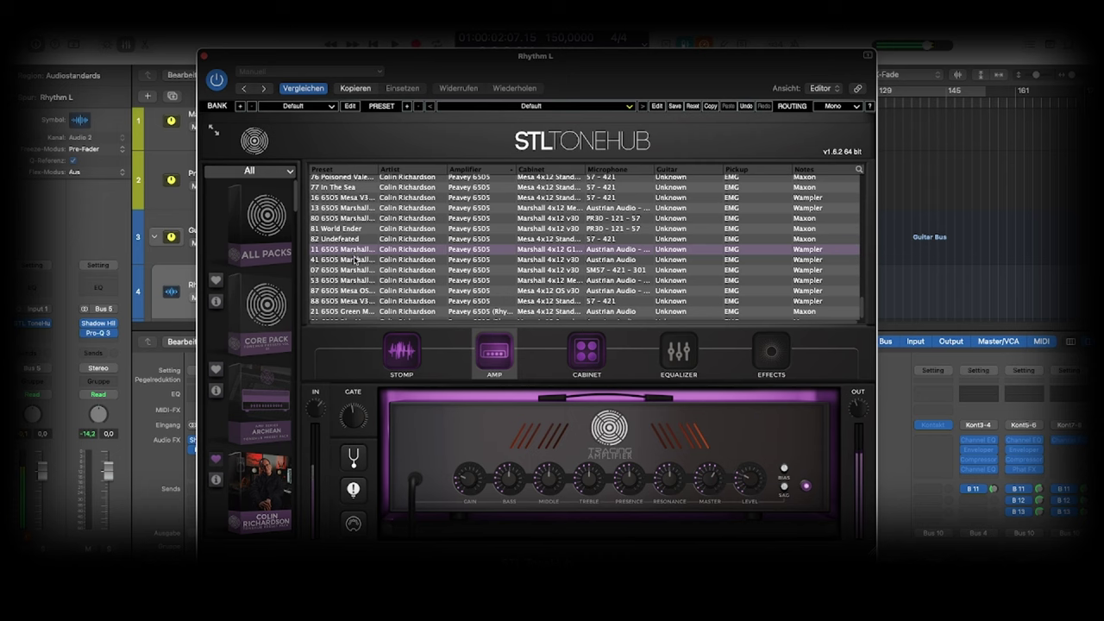
{"action": "left_click", "coordinate": [356, 260]}
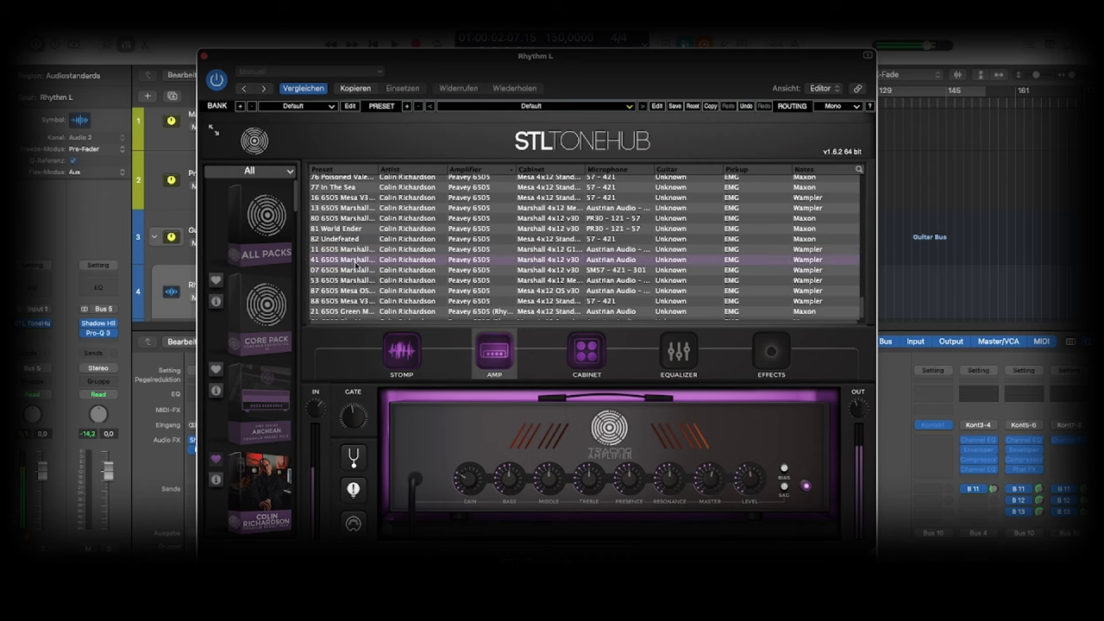
{"action": "scroll", "coordinate": [356, 265], "scroll_direction": "down", "scroll_amount": 1}
{"action": "left_click", "coordinate": [356, 264]}
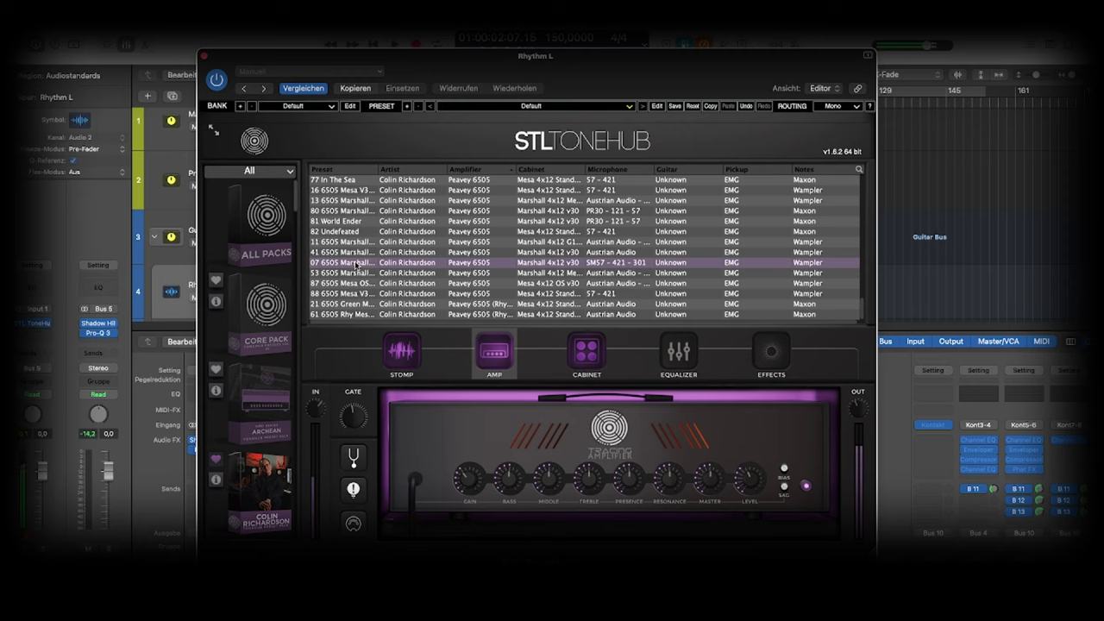
{"action": "left_click", "coordinate": [356, 273]}
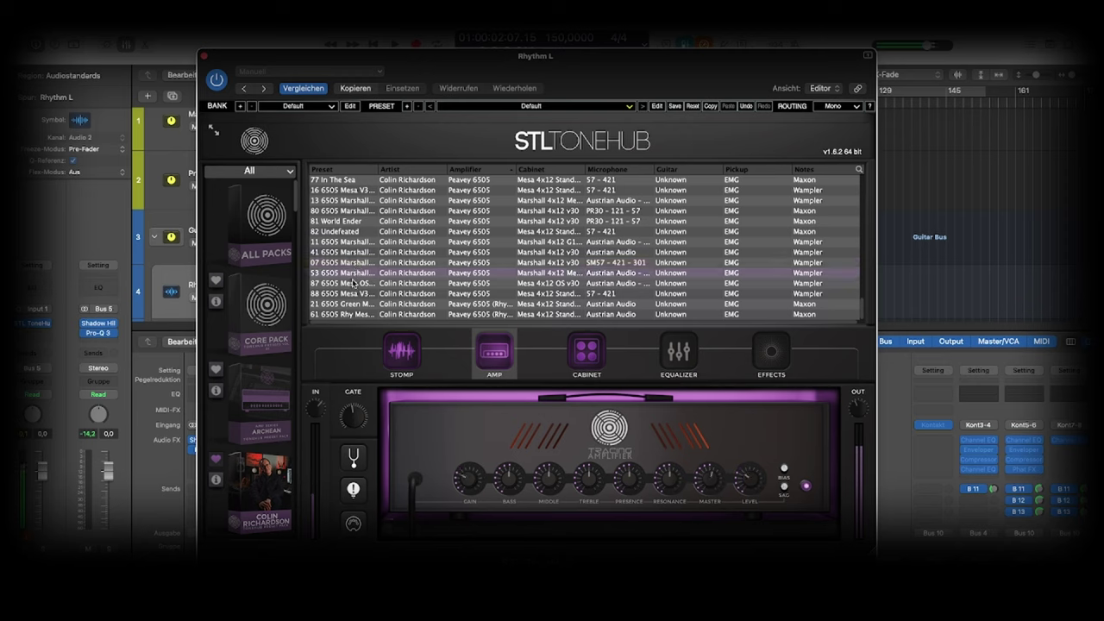
Audition the last Peavey 6505 presets 87, 88, 21 and 61, and return to preset 88.
{"action": "left_click", "coordinate": [353, 283]}
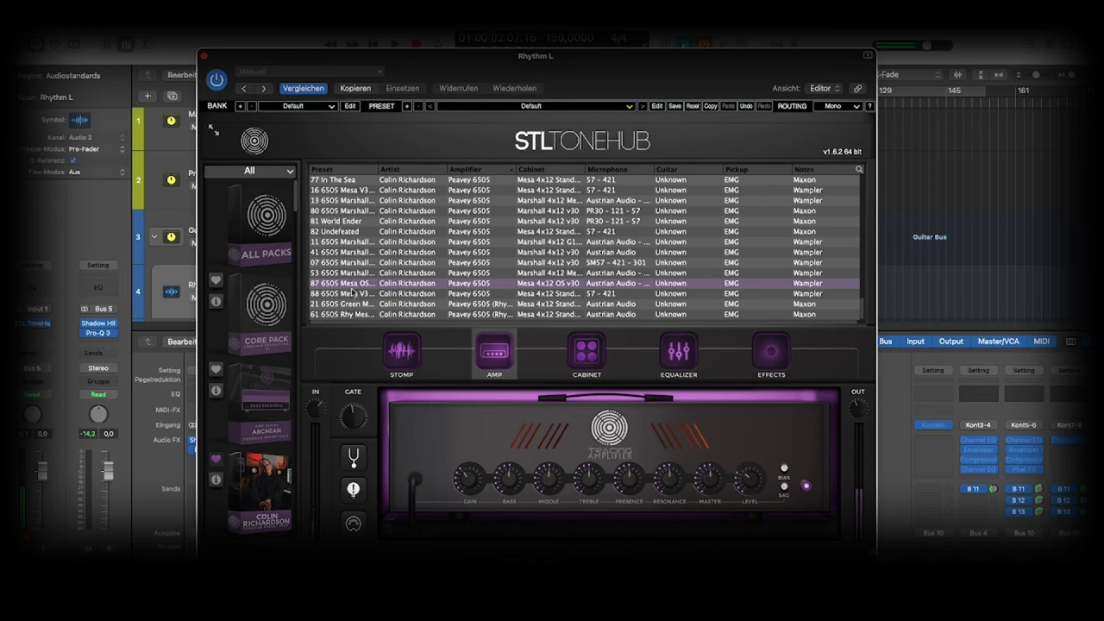
{"action": "left_click", "coordinate": [353, 294]}
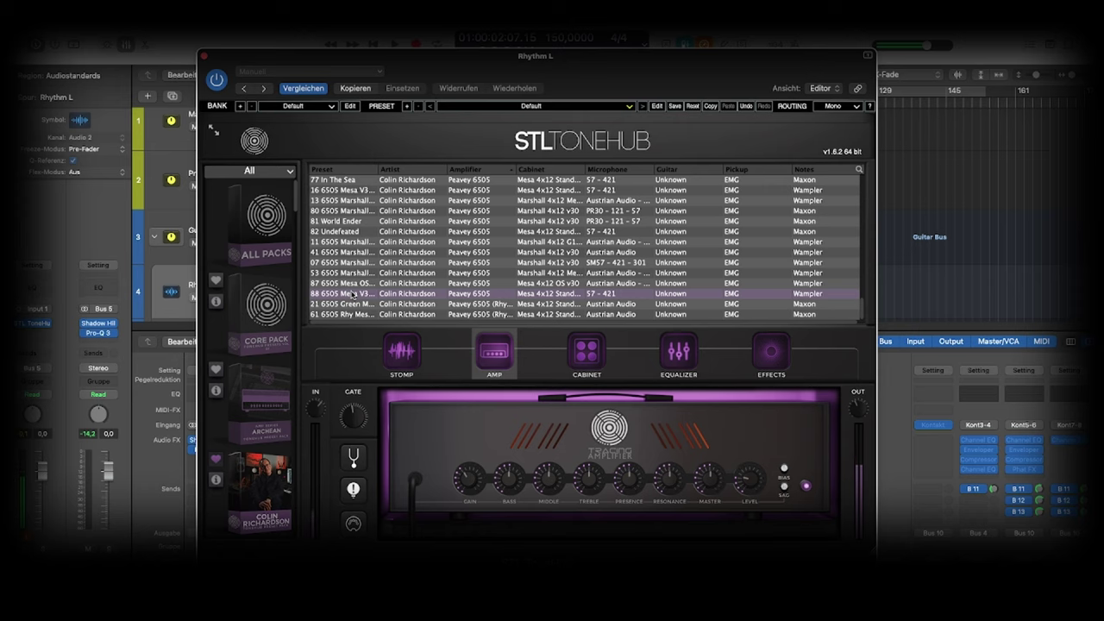
{"action": "left_click", "coordinate": [356, 304]}
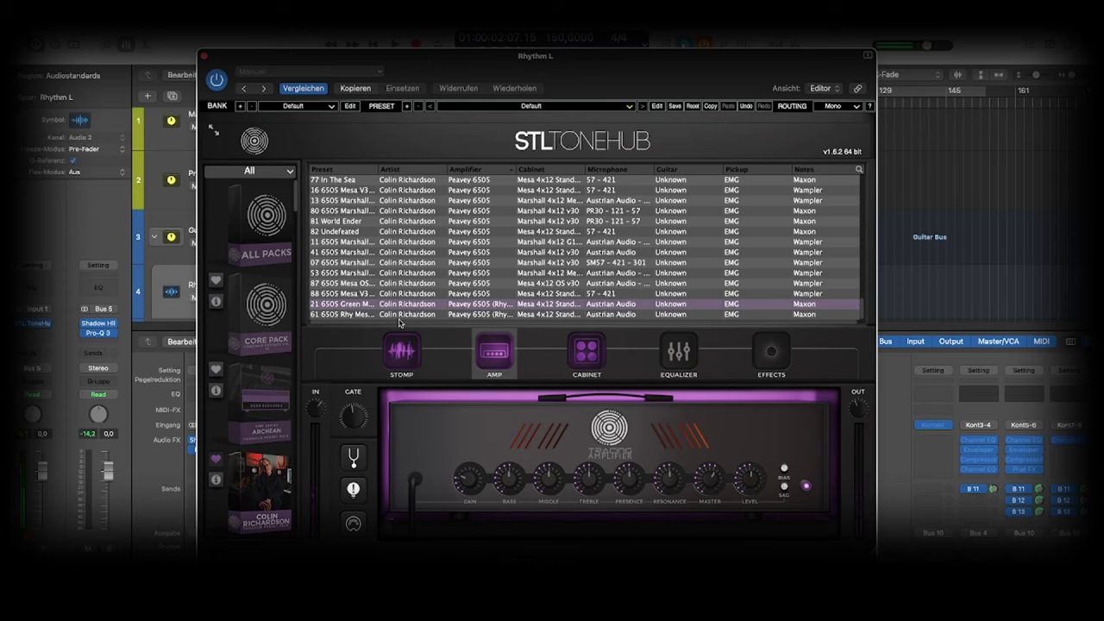
{"action": "left_click", "coordinate": [362, 315]}
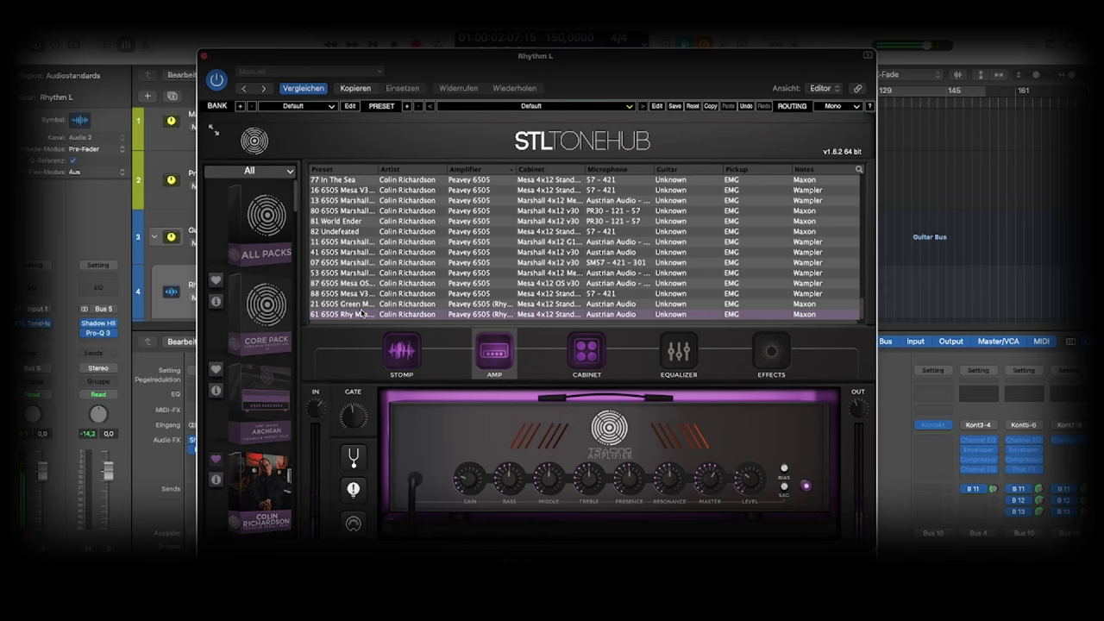
{"action": "left_click", "coordinate": [386, 295]}
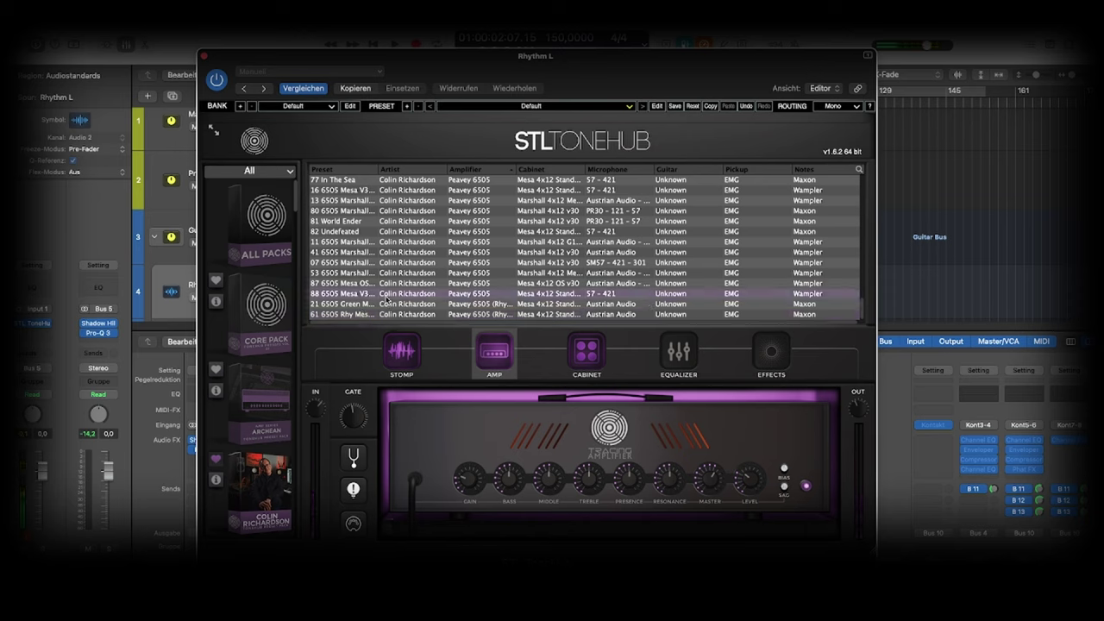